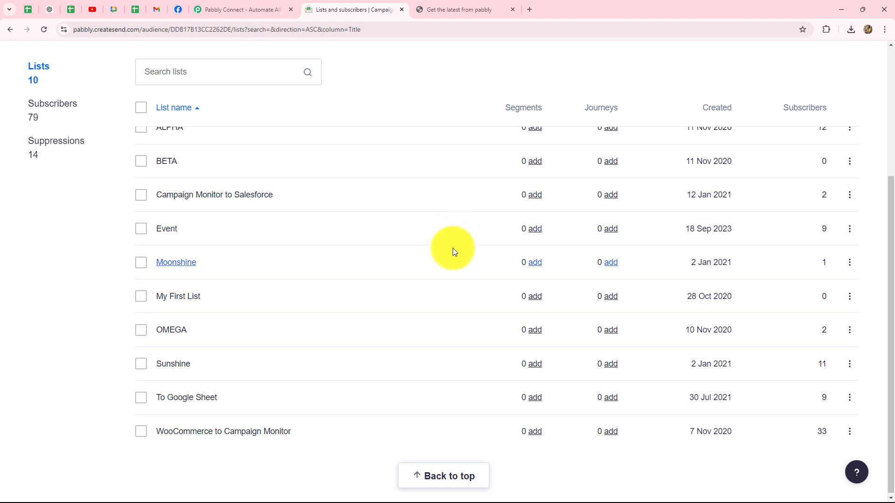
# Review the Campaign Monitor lists, then move to the Pabbly Connect website tab.
pyautogui.scroll(-1, 452, 248)
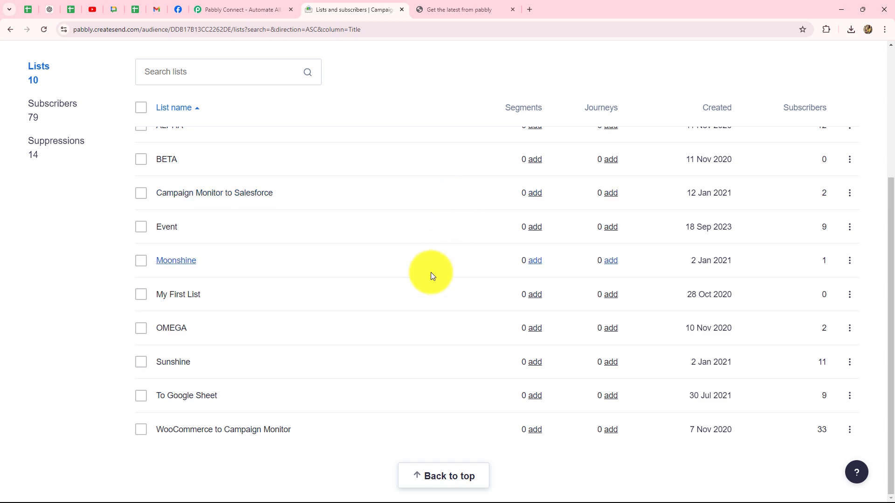
pyautogui.scroll(4, 431, 274)
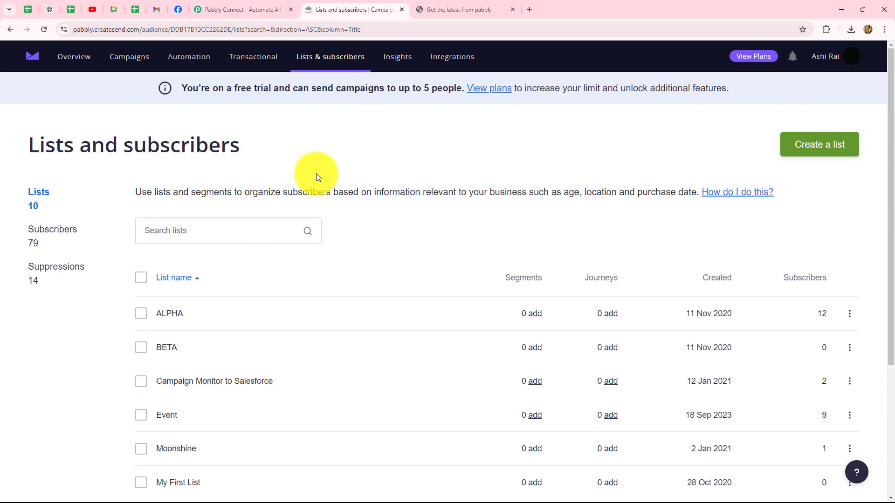
pyautogui.click(262, 7)
pyautogui.click(327, 8)
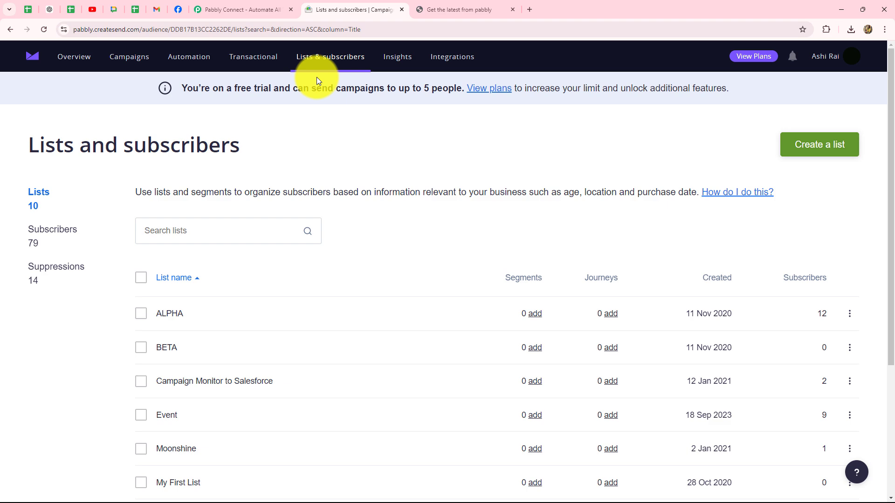
pyautogui.click(252, 7)
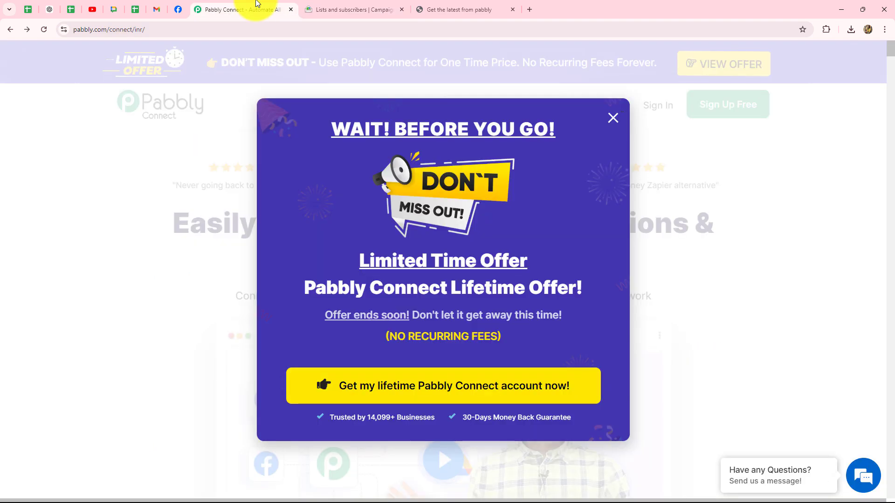
# Dismiss the lifetime-offer popup and sign in to the Pabbly account.
pyautogui.click(613, 118)
pyautogui.moveTo(615, 119)
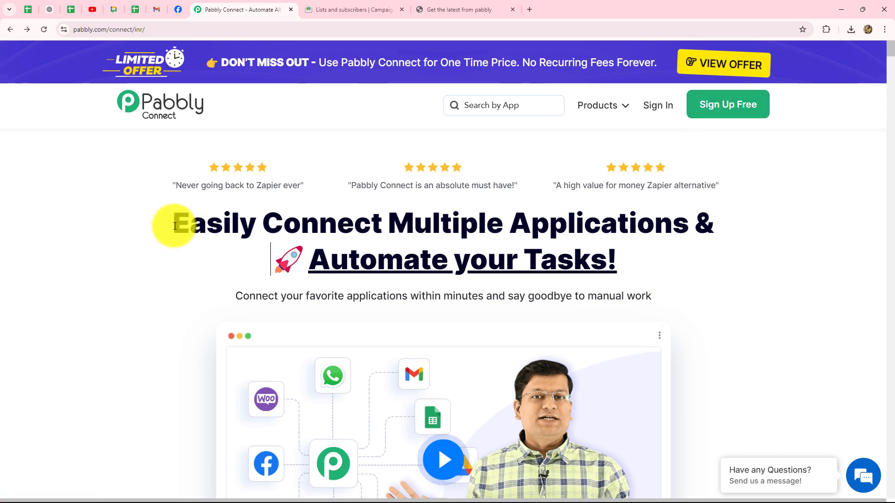
pyautogui.moveTo(176, 226); pyautogui.dragTo(621, 276)
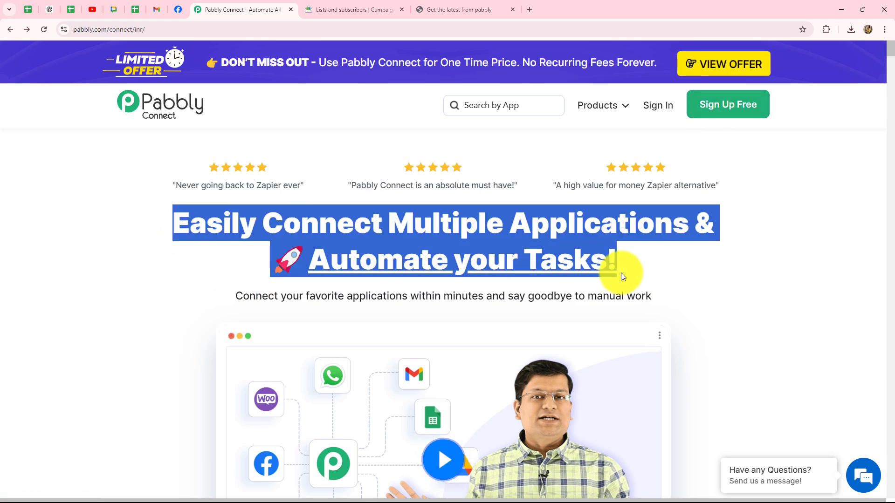
pyautogui.click(673, 268)
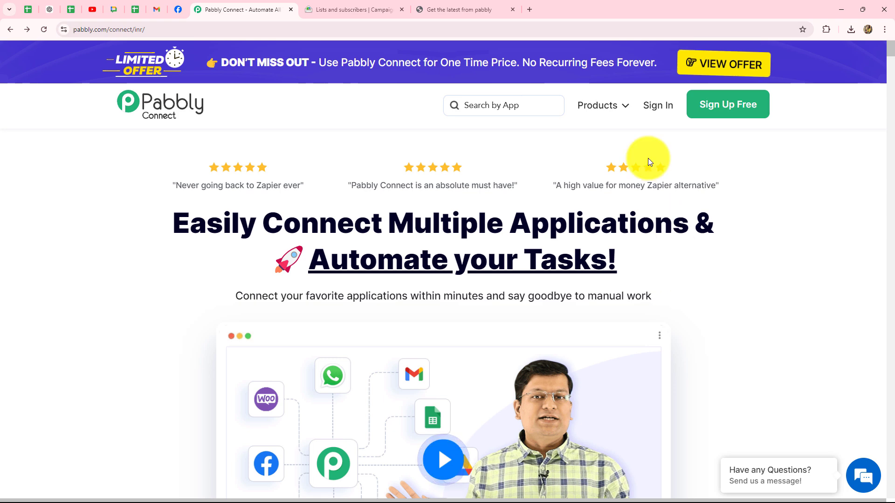
pyautogui.click(656, 109)
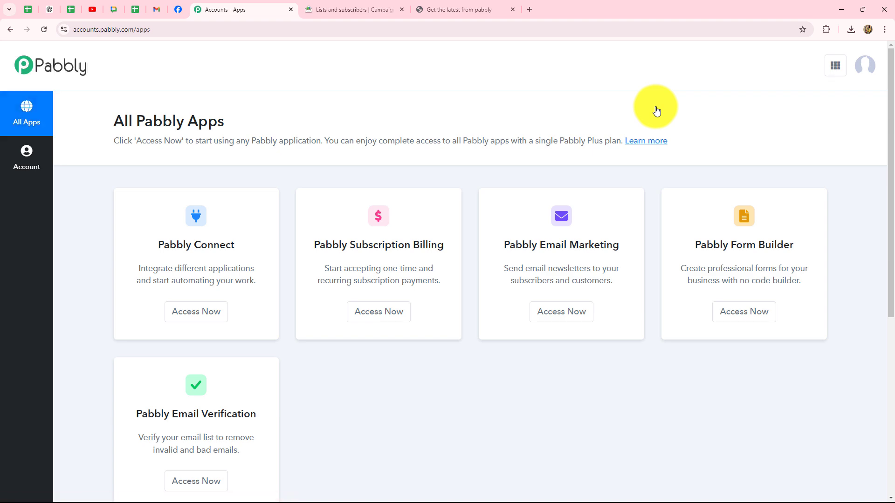
# Launch Pabbly Connect from All Pabbly Apps and review its dashboard's 3000 allotted tasks.
pyautogui.scroll(-3, 426, 323)
pyautogui.scroll(2, 426, 323)
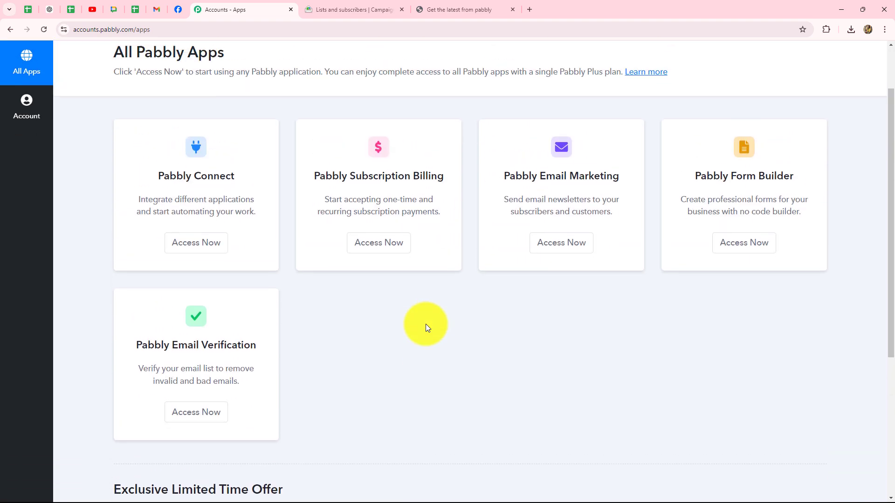
pyautogui.moveTo(164, 200); pyautogui.dragTo(239, 200)
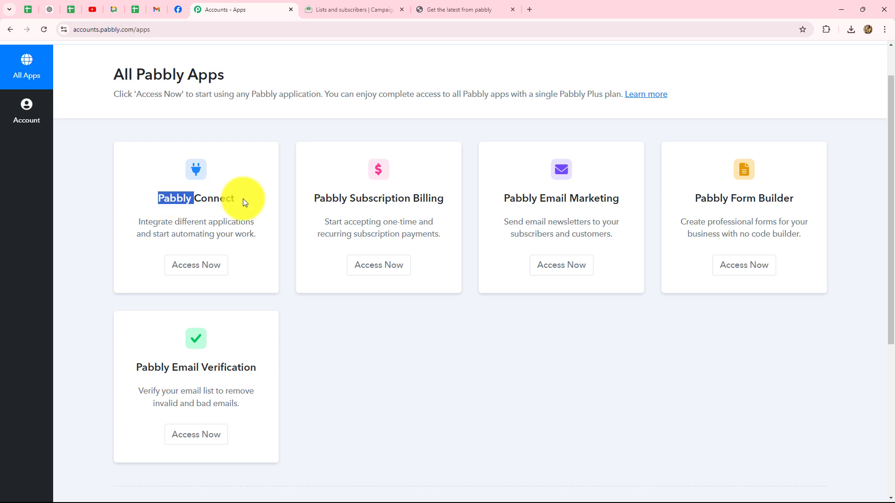
pyautogui.click(184, 261)
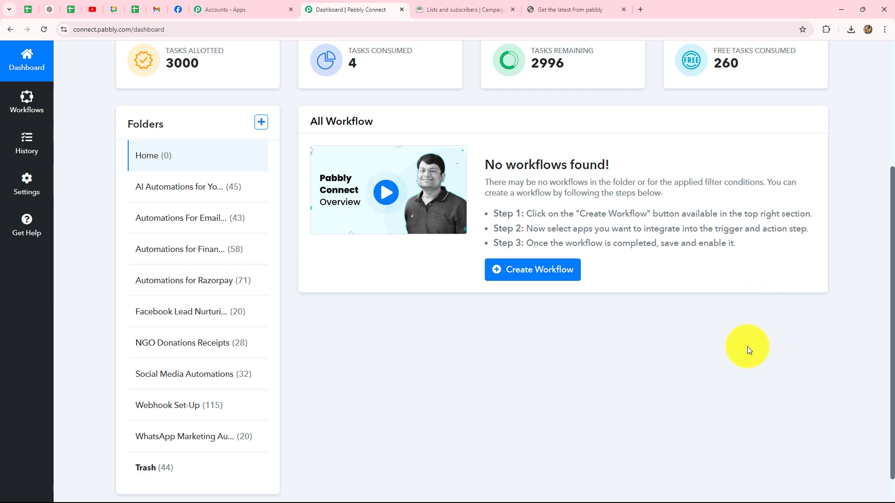
pyautogui.scroll(1, 747, 346)
pyautogui.scroll(3, 748, 350)
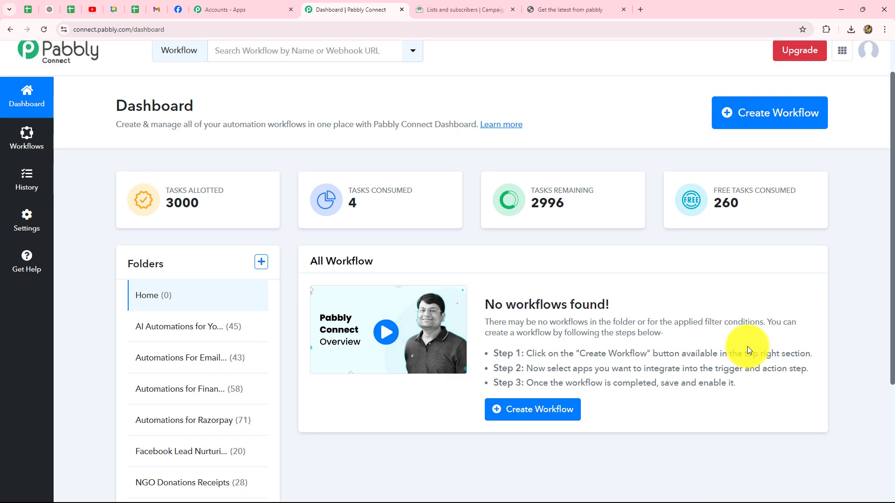
pyautogui.scroll(-4, 748, 346)
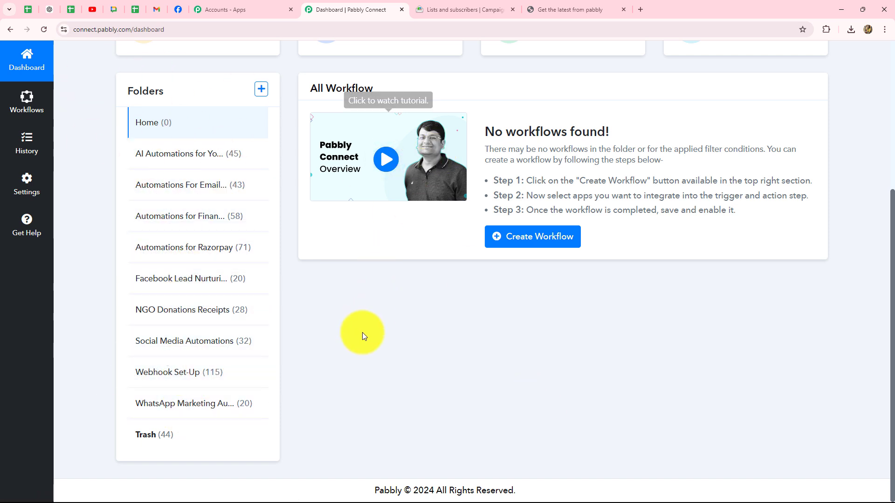
pyautogui.scroll(4, 357, 361)
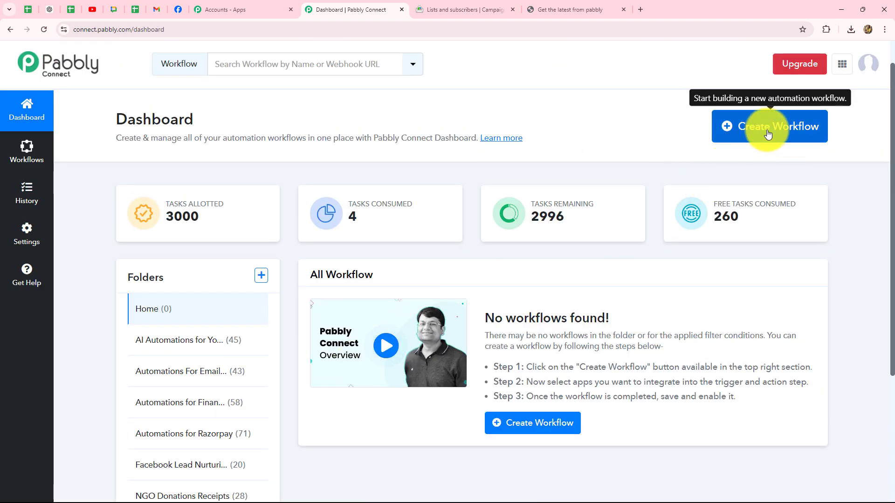
# Create workflow 'Automate Campaign Monitor Using Pabbly Connect' in the Automations For Email Marketing folder.
pyautogui.click(768, 135)
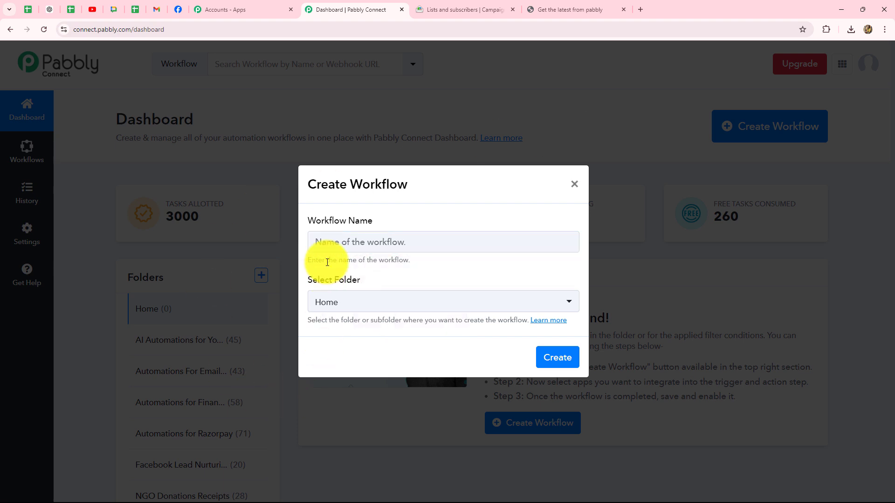
pyautogui.click(430, 245)
pyautogui.write('Automate Campaign Monitor Using Pabbly Connect')
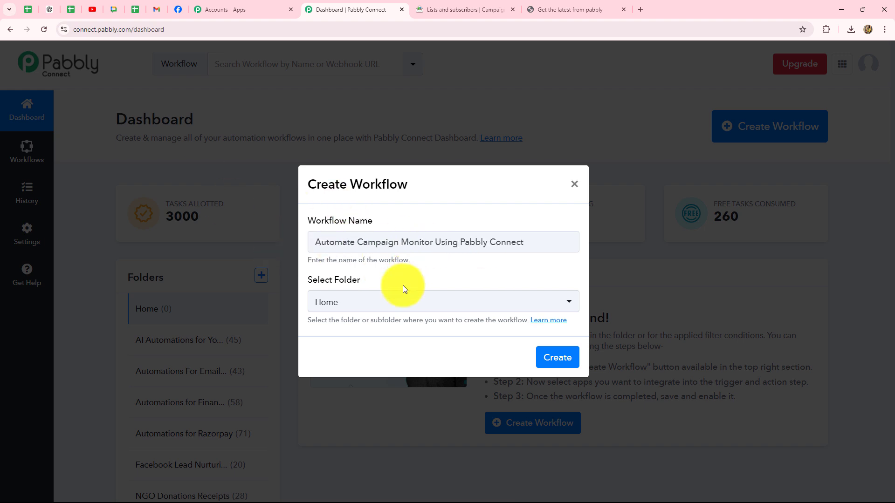
pyautogui.click(400, 307)
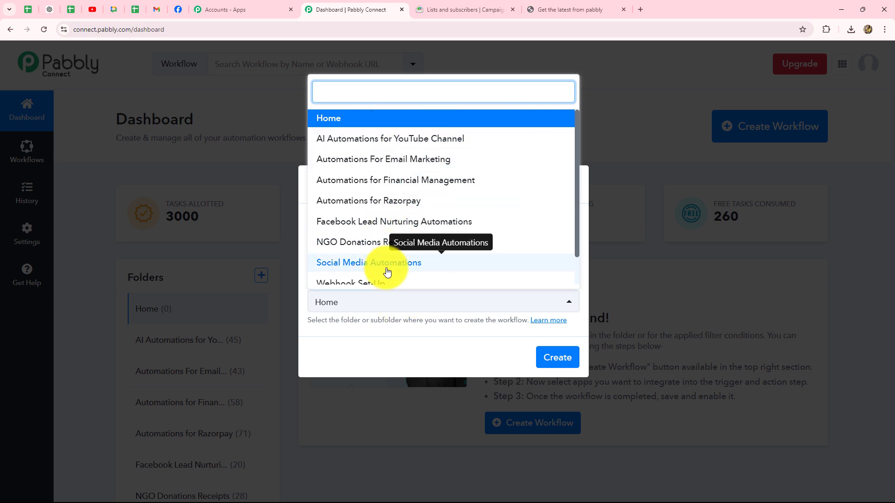
pyautogui.scroll(-1, 387, 266)
pyautogui.scroll(1, 385, 261)
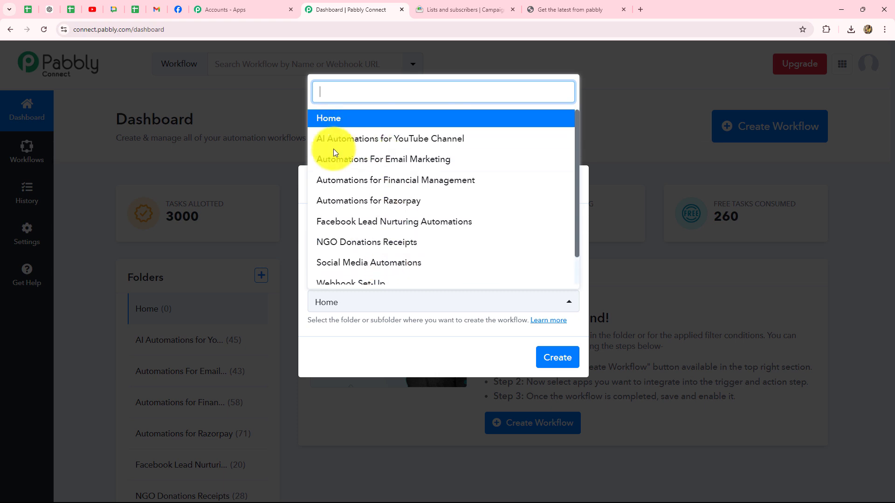
pyautogui.click(392, 164)
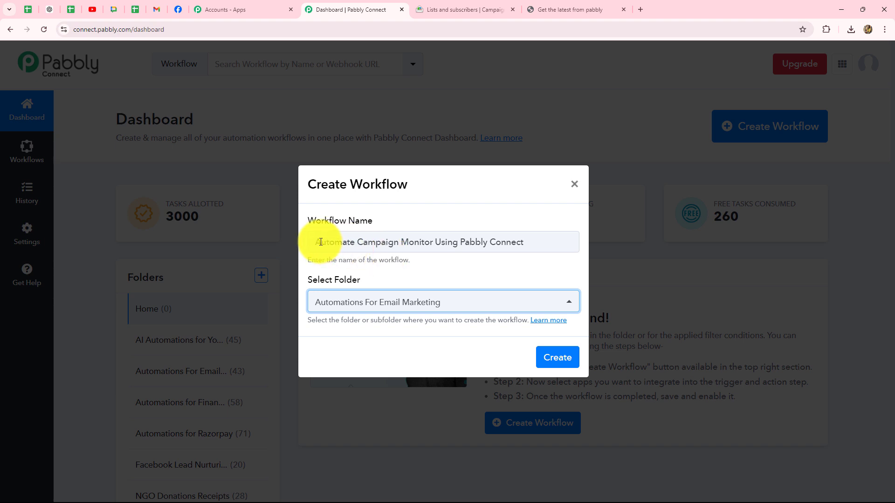
pyautogui.moveTo(358, 242); pyautogui.dragTo(558, 242)
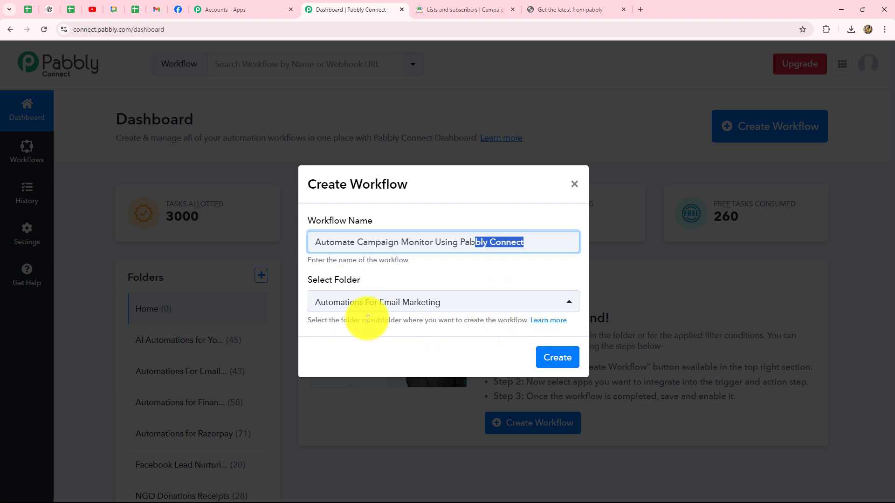
pyautogui.click(554, 358)
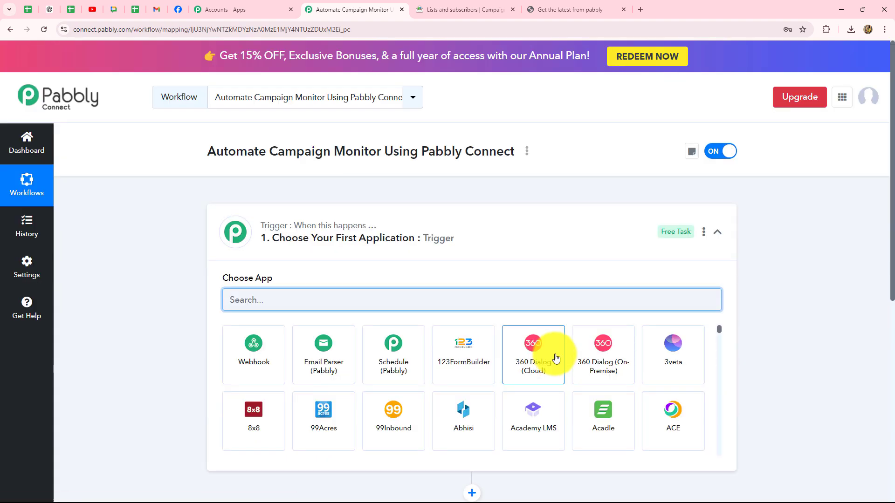
# Collapse the trigger step and view the 'Get the latest from pabbly' subscription form.
pyautogui.click(726, 232)
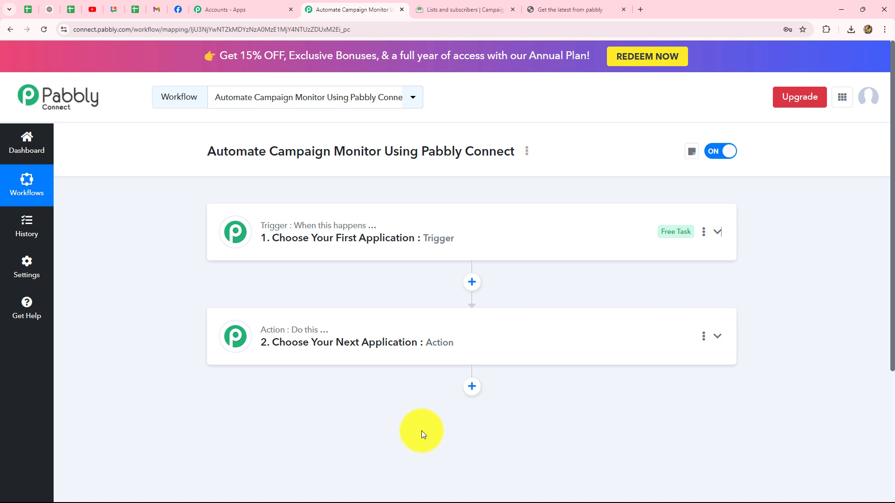
pyautogui.click(553, 9)
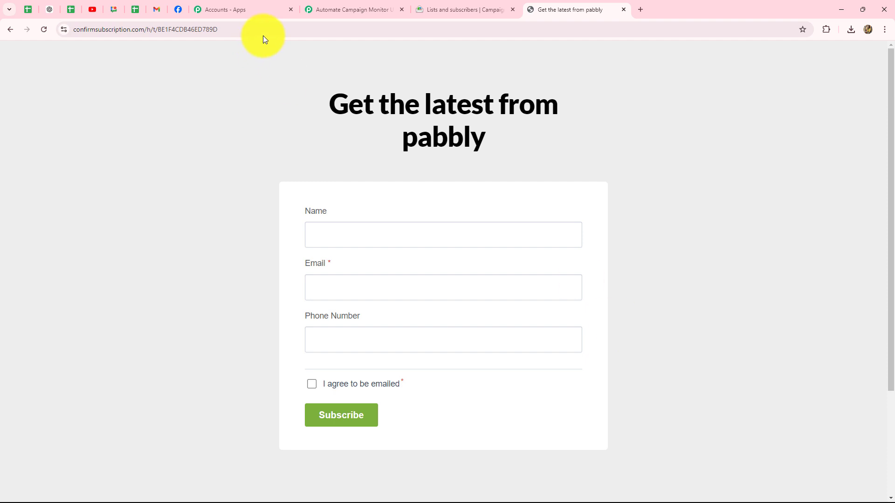
# Return to the 'Automate Campaign Monitor' workflow editor in Pabbly Connect.
pyautogui.click(336, 10)
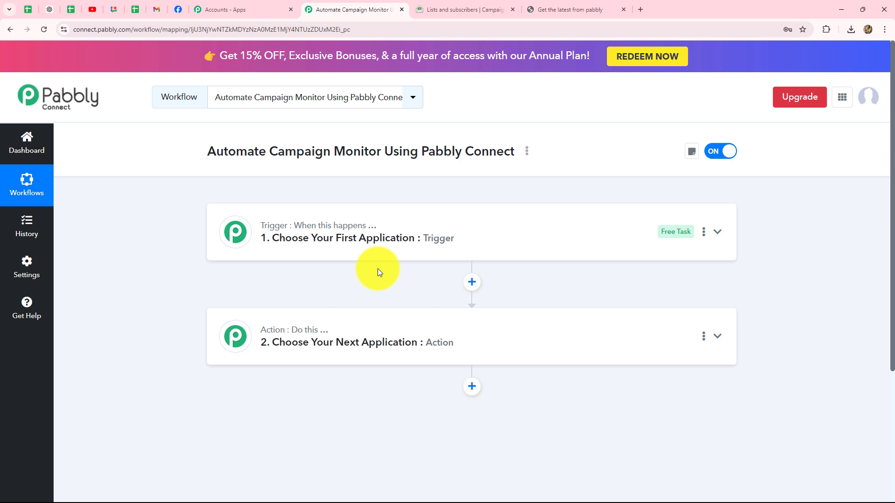
# Choose Campaign Monitor as the workflow's trigger app.
pyautogui.click(305, 225)
pyautogui.scroll(-1, 304, 255)
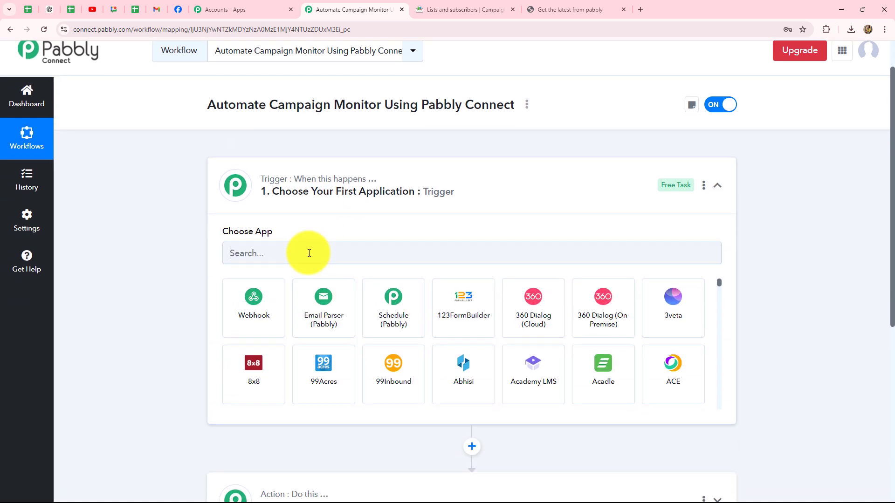
pyautogui.click(309, 254)
pyautogui.write('Cam')
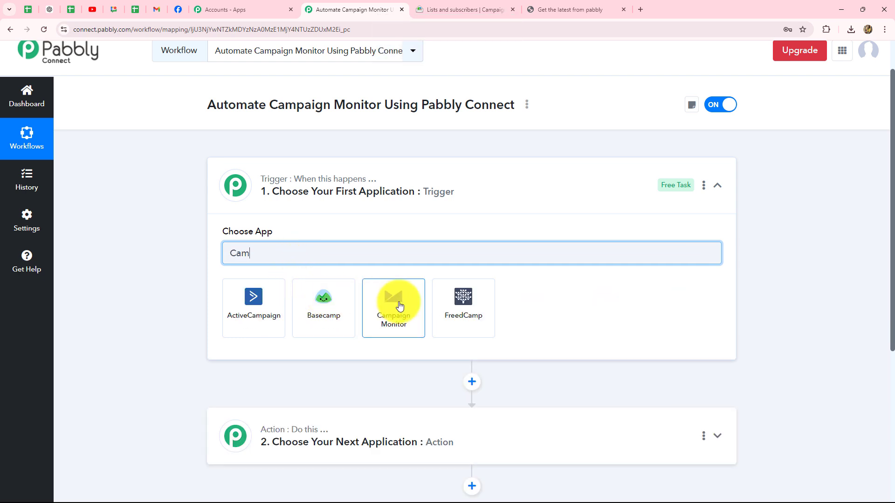
pyautogui.click(400, 305)
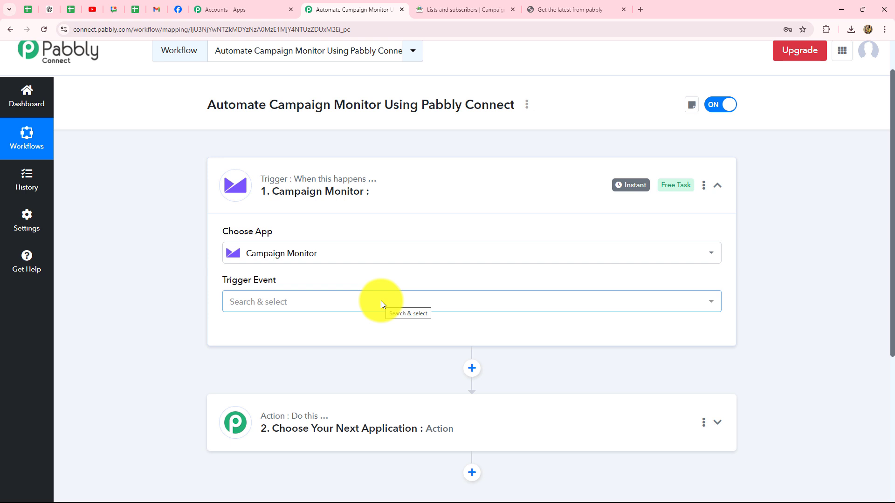
# Set the trigger event to New Subscriber and begin connecting the Campaign Monitor account.
pyautogui.click(382, 305)
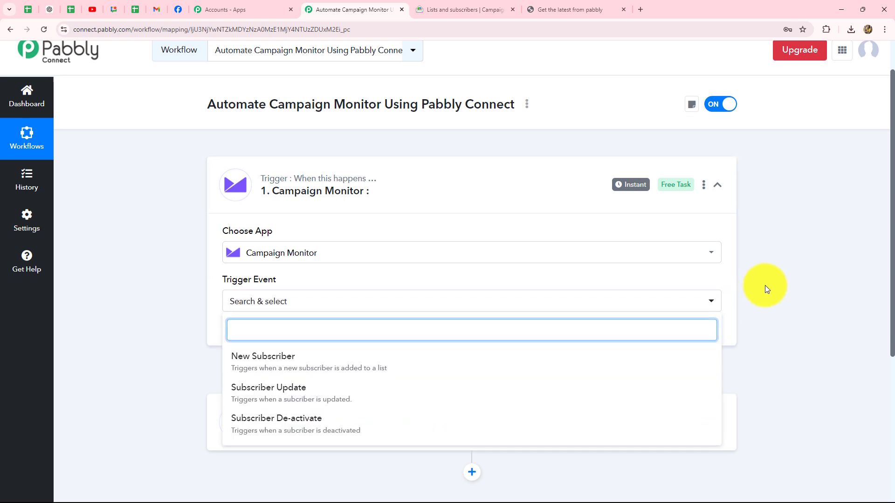
pyautogui.scroll(-3, 765, 285)
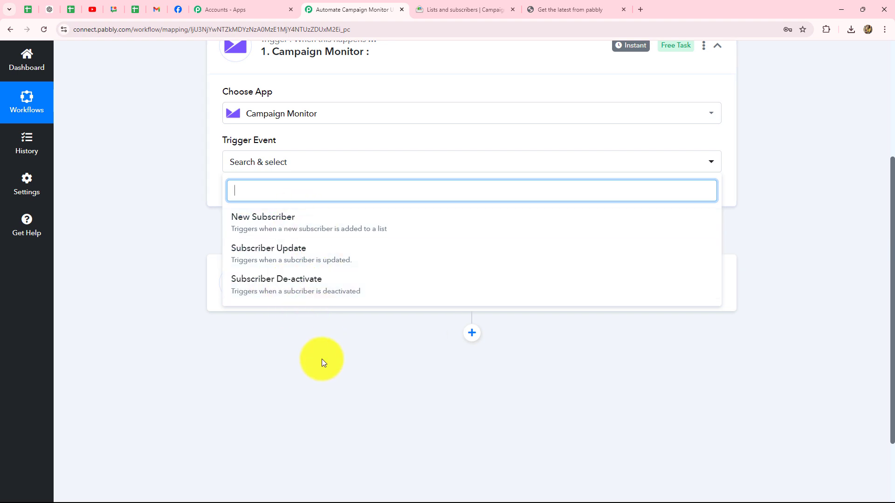
pyautogui.click(259, 221)
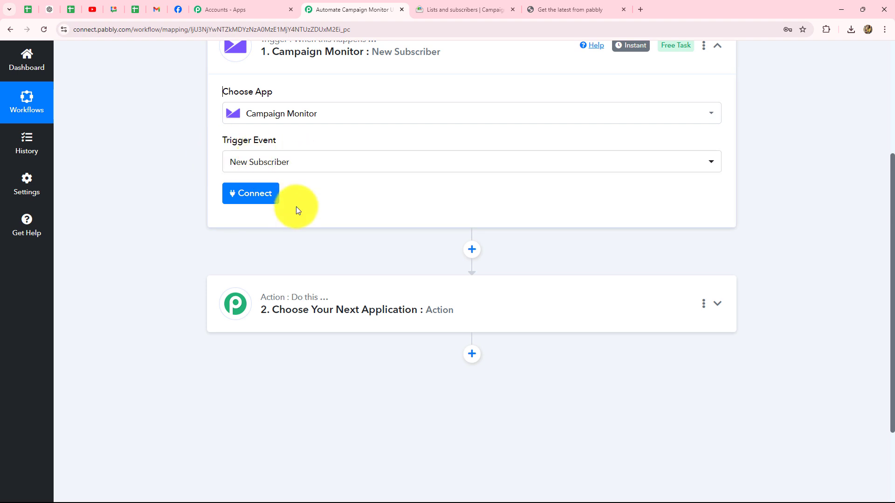
pyautogui.scroll(2, 322, 170)
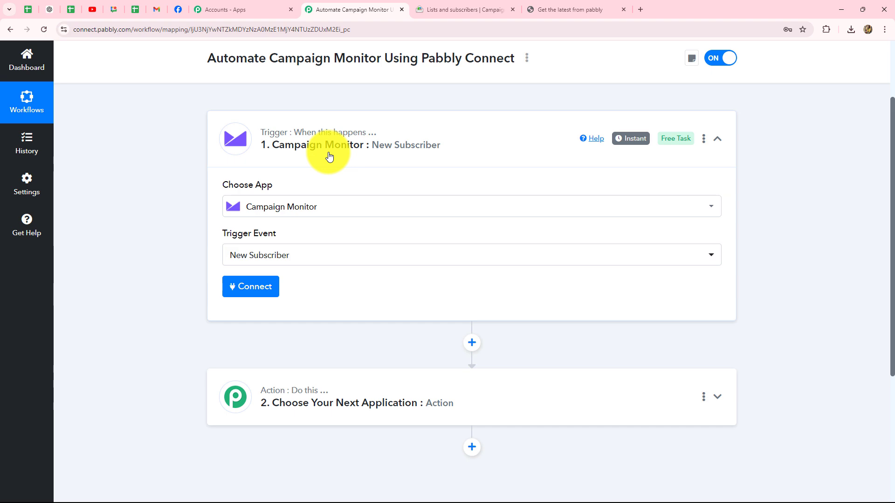
pyautogui.click(462, 9)
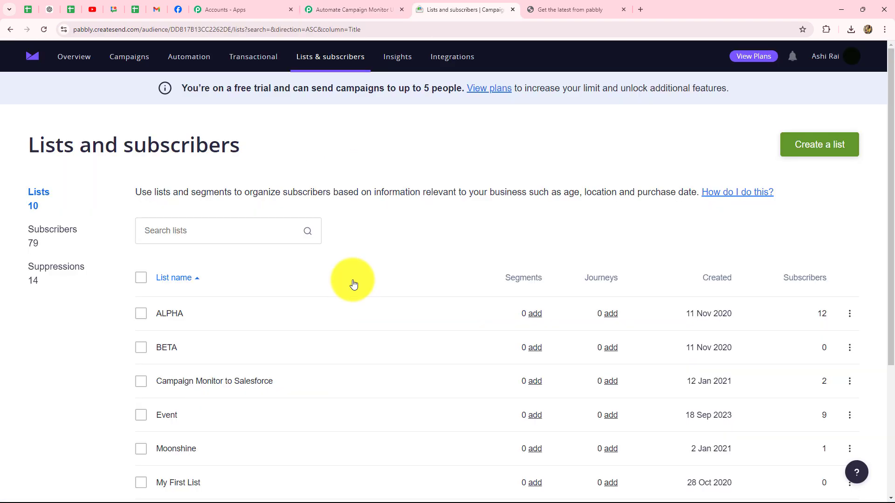
pyautogui.click(328, 11)
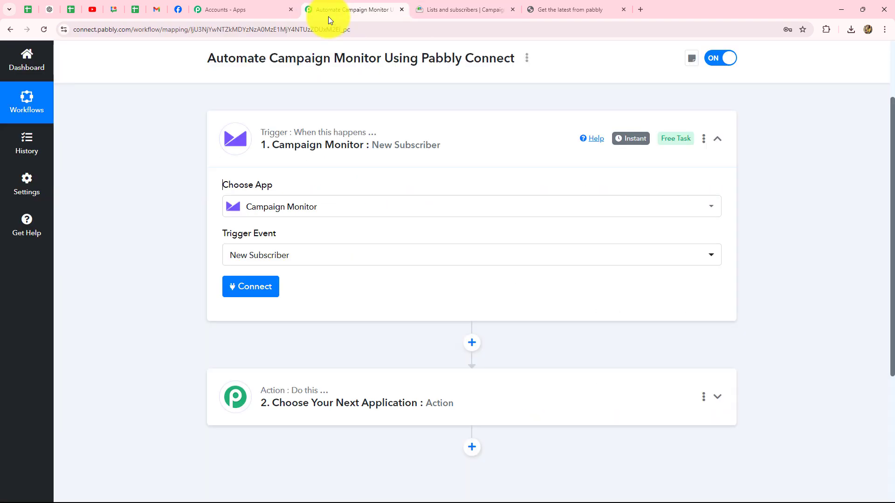
pyautogui.click(249, 292)
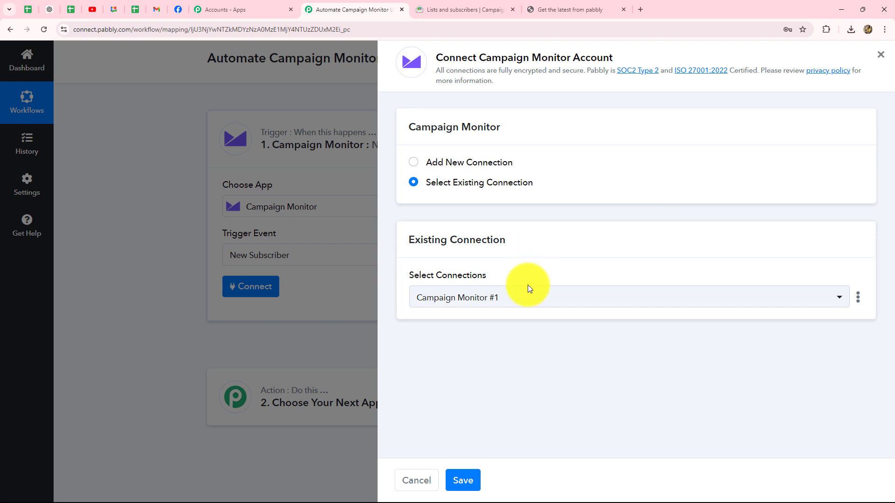
# Start a new Campaign Monitor connection with the prefilled API Key and Password cleared.
pyautogui.click(416, 164)
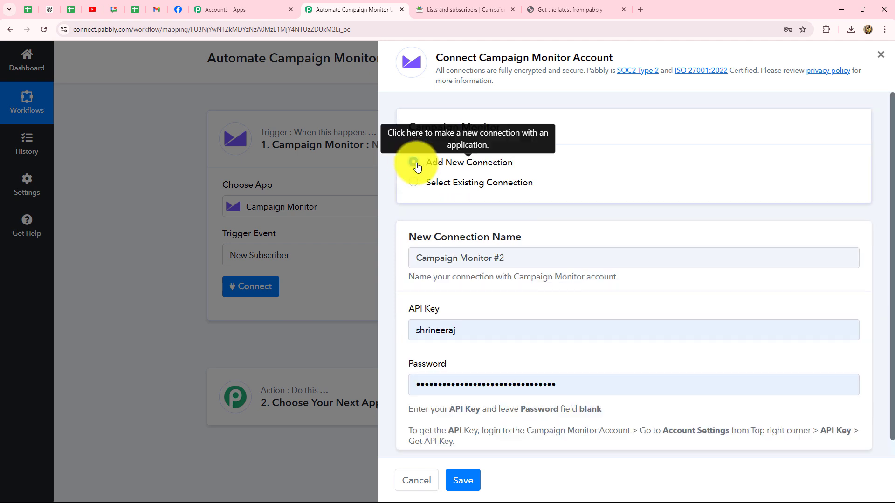
pyautogui.scroll(-1, 426, 189)
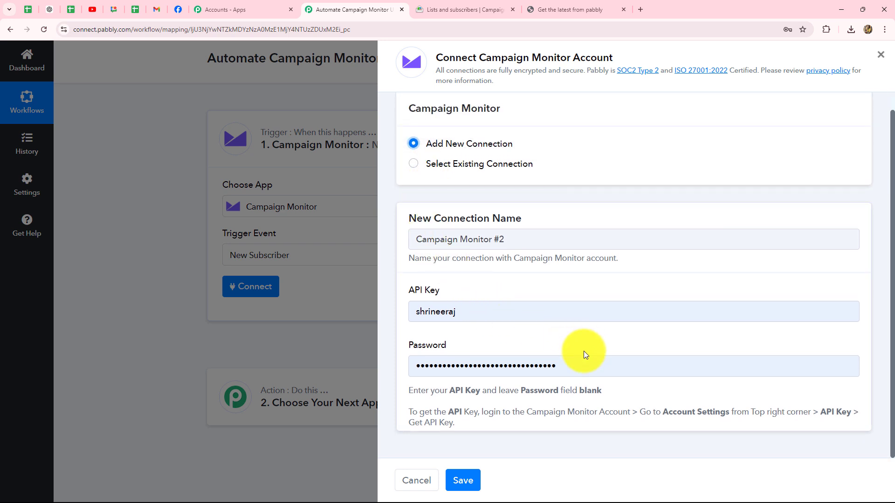
pyautogui.doubleClick(580, 366)
pyautogui.press('BackSpace')
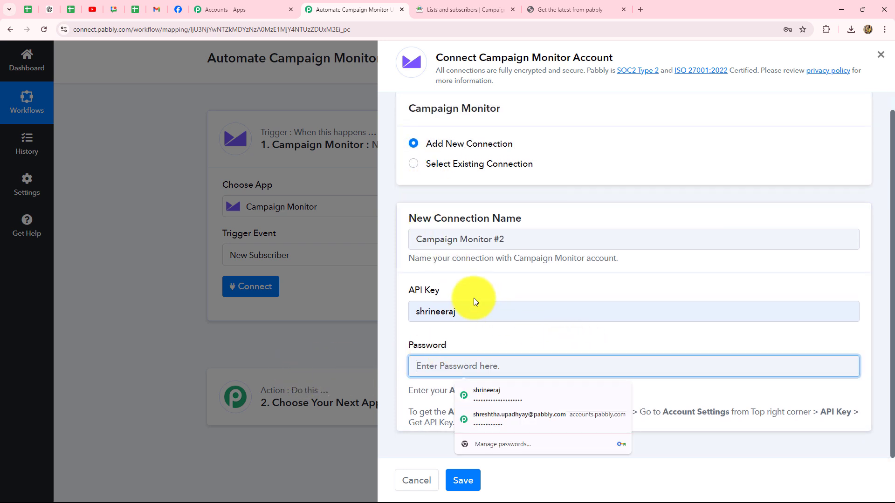
pyautogui.doubleClick(466, 312)
pyautogui.press('BackSpace')
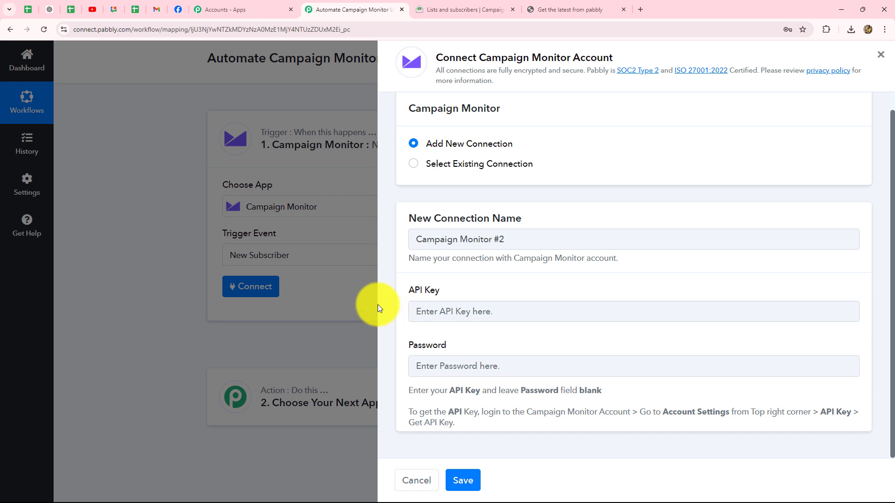
pyautogui.click(420, 304)
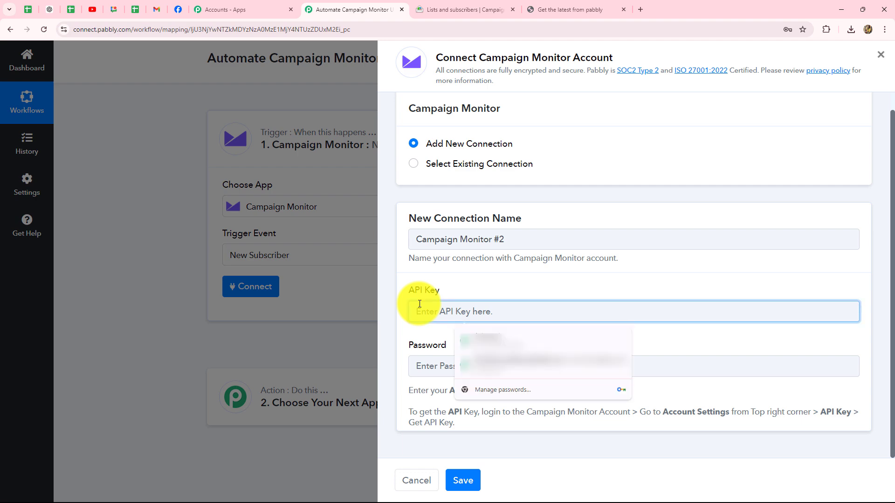
pyautogui.click(410, 258)
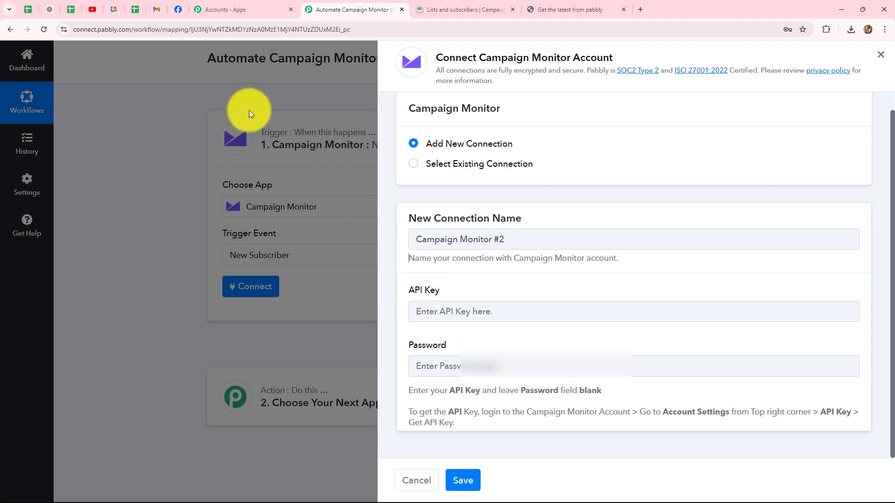
pyautogui.click(435, 7)
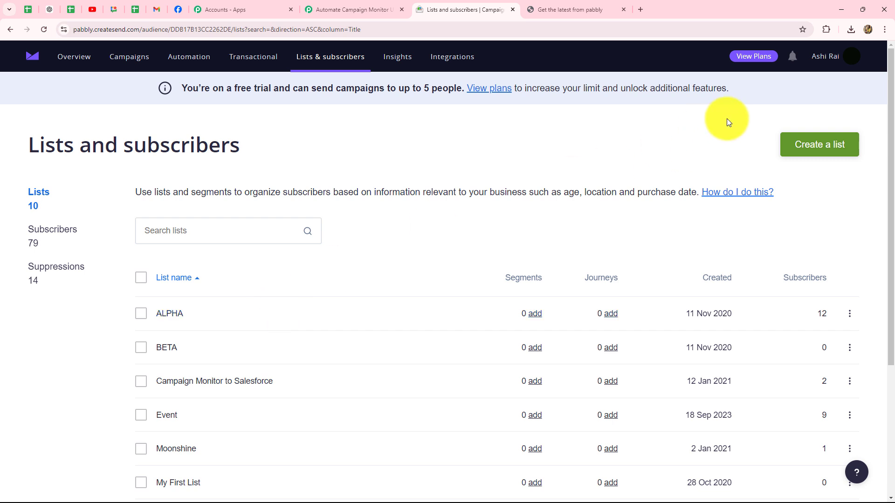
# Reveal the API key under Account settings > API keys after confirming the password, and select it.
pyautogui.click(825, 56)
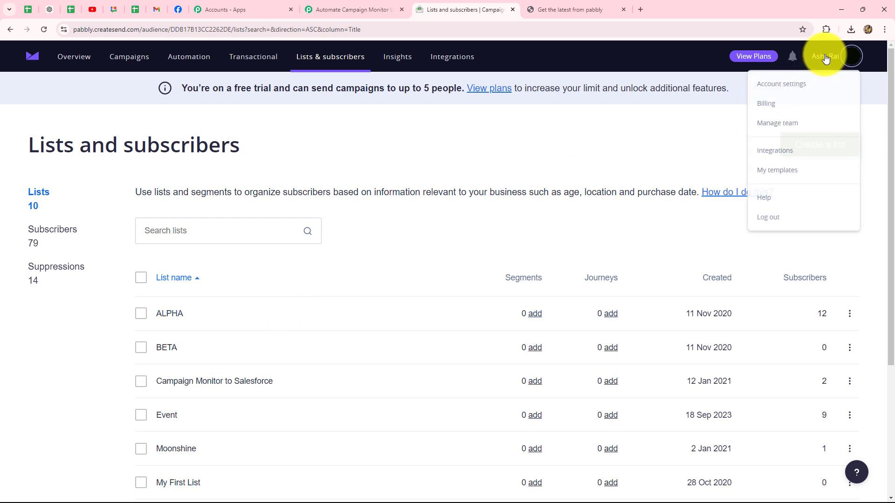
pyautogui.click(780, 86)
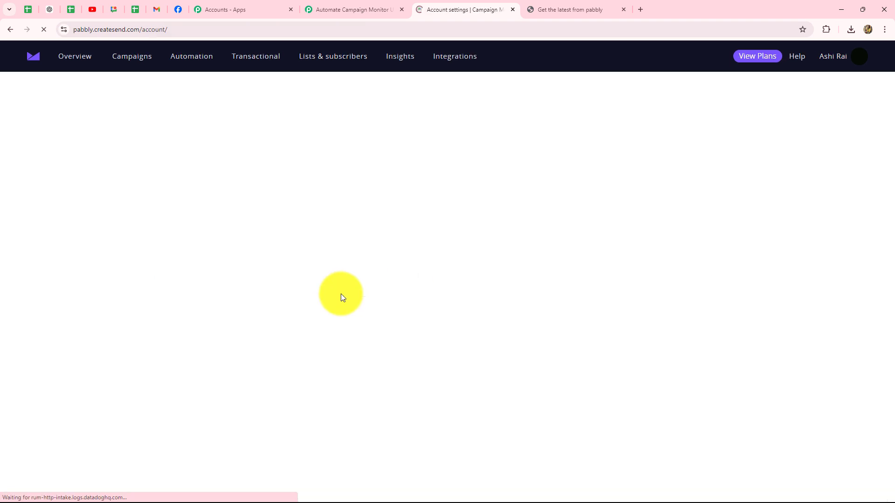
pyautogui.scroll(-5, 340, 294)
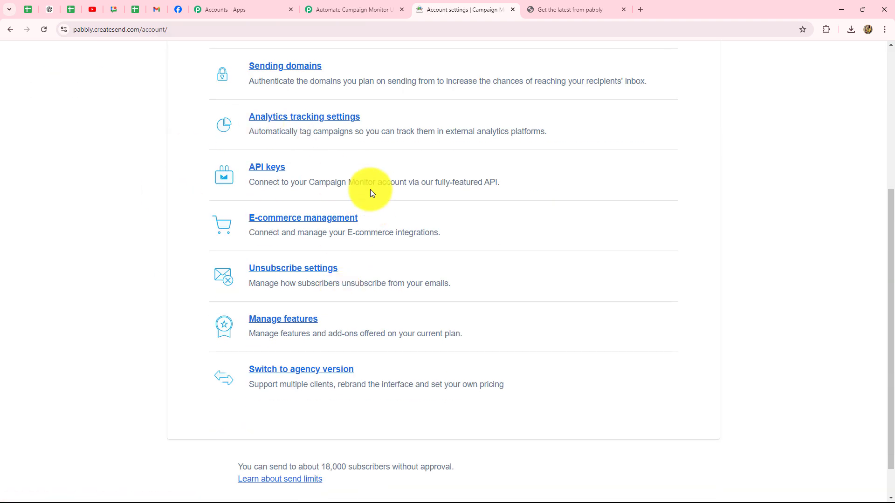
pyautogui.click(258, 171)
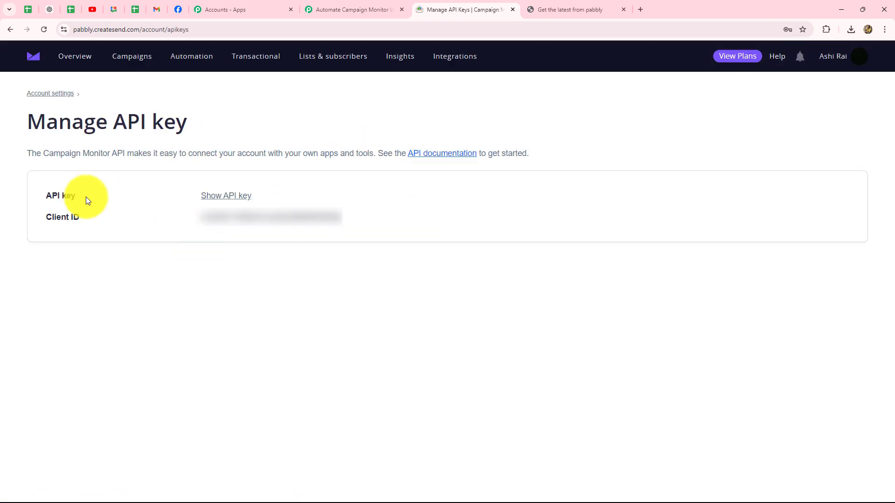
pyautogui.click(214, 197)
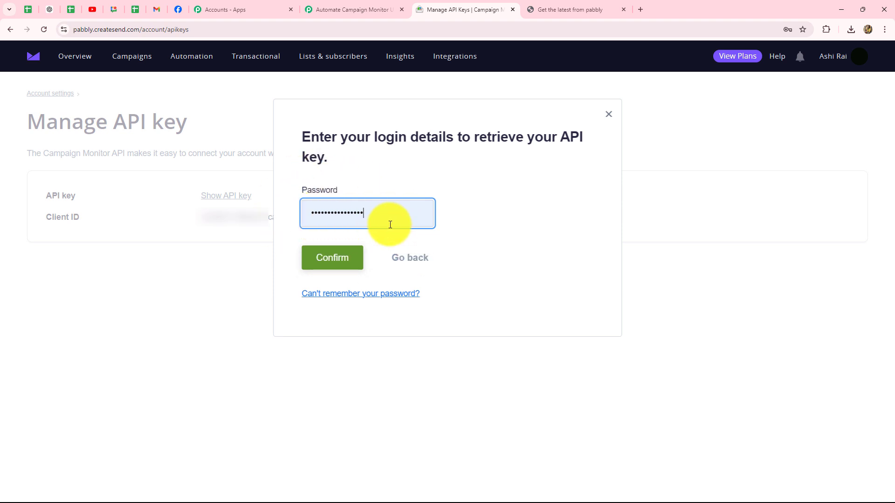
pyautogui.click(332, 266)
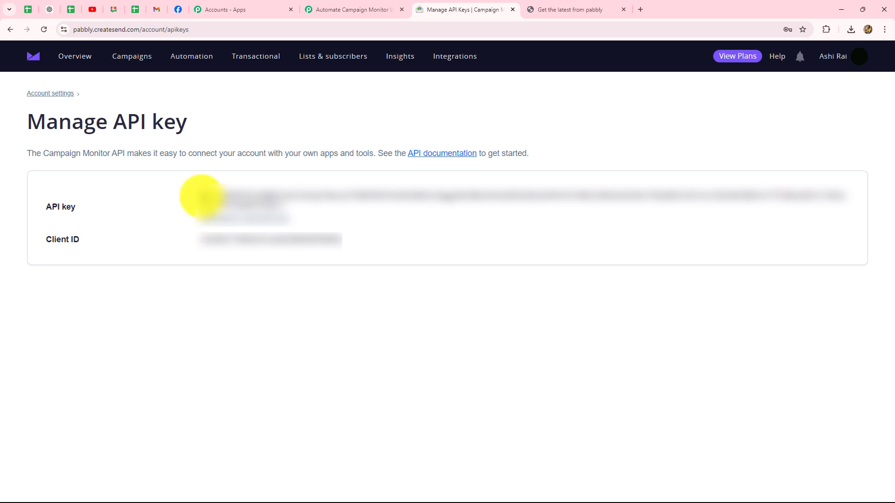
pyautogui.moveTo(202, 197); pyautogui.dragTo(294, 212)
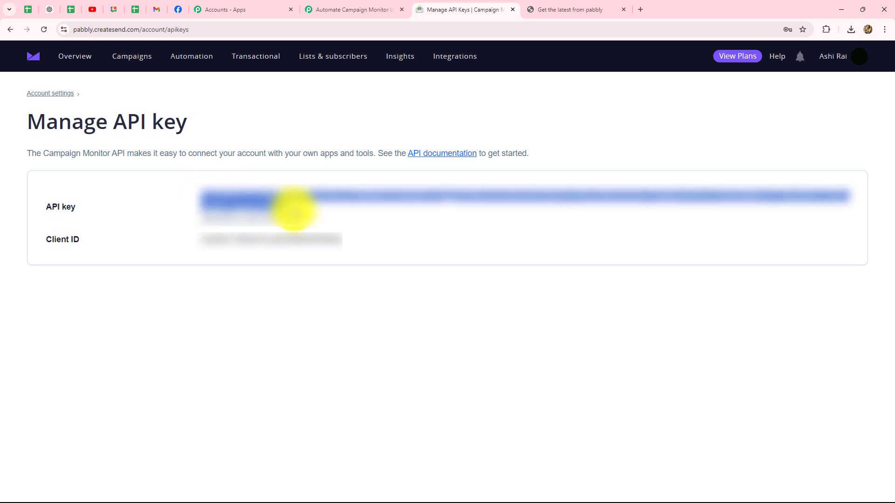
# Paste the copied API key into the connection form and save the Campaign Monitor connection.
pyautogui.click(342, 9)
pyautogui.click(445, 310)
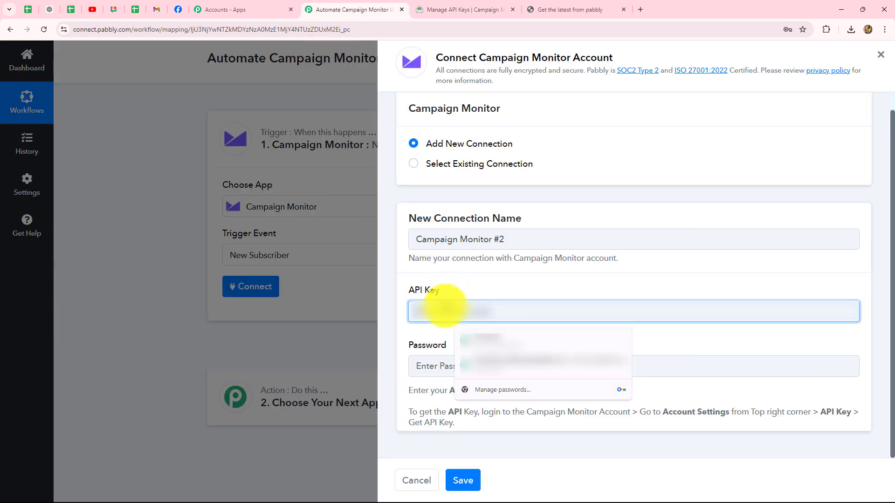
pyautogui.hotkey('ctrl', 'v')
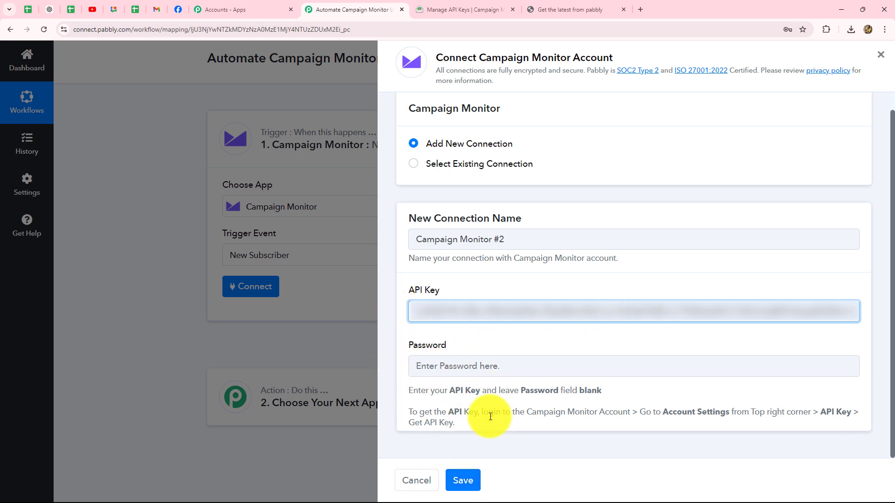
pyautogui.click(467, 481)
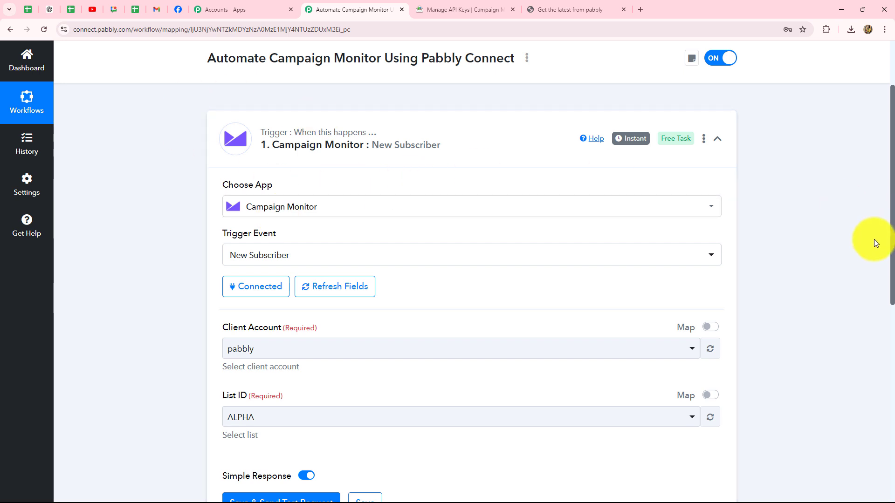
pyautogui.scroll(-4, 874, 239)
pyautogui.scroll(2, 874, 239)
pyautogui.scroll(-1, 874, 239)
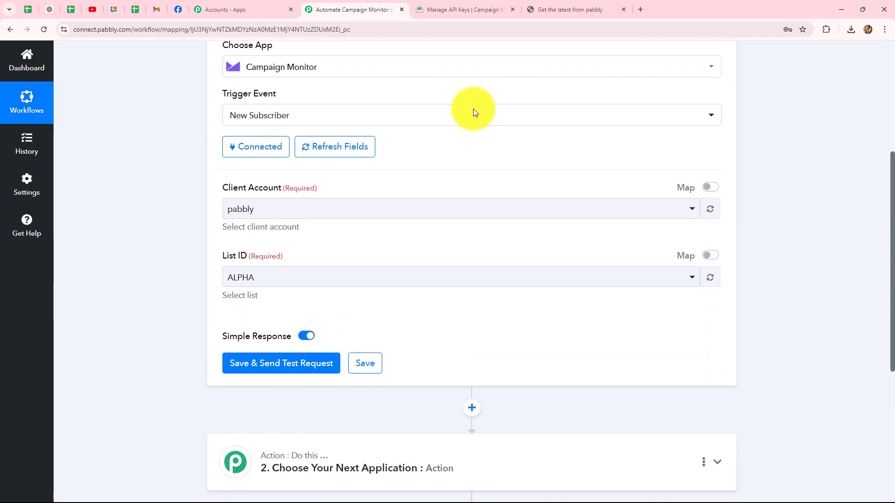
# Keep pabbly as the client account and ALPHA as the trigger's List ID.
pyautogui.click(270, 210)
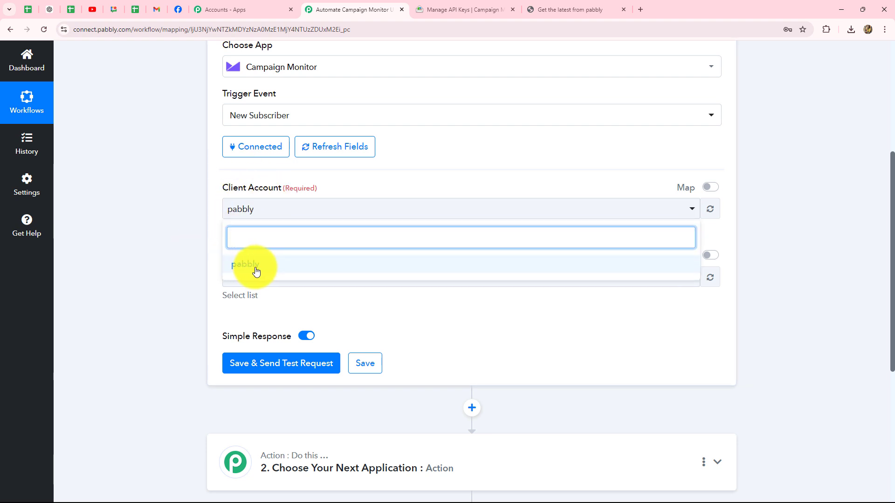
pyautogui.click(142, 250)
pyautogui.click(266, 213)
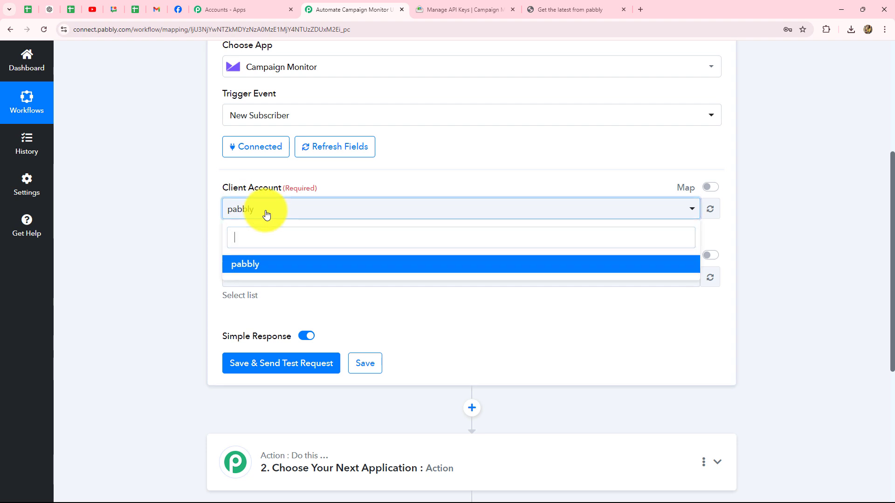
pyautogui.click(185, 273)
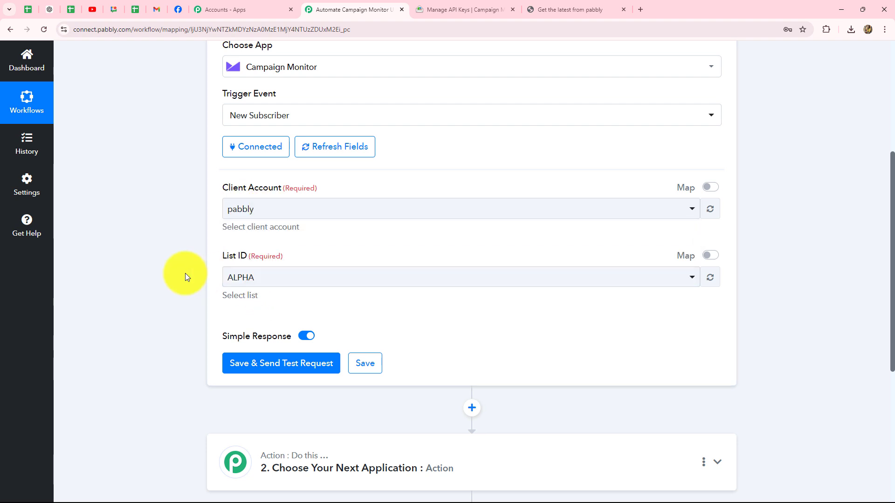
pyautogui.scroll(-3, 185, 273)
pyautogui.click(284, 140)
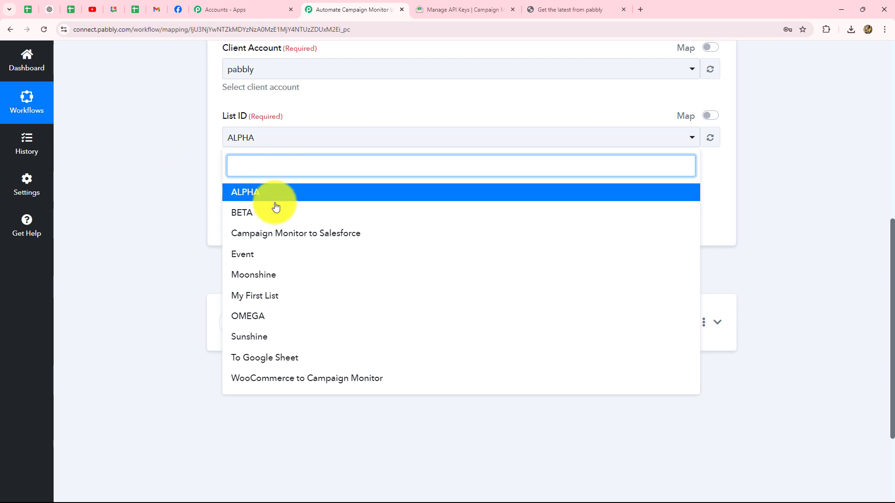
pyautogui.click(143, 148)
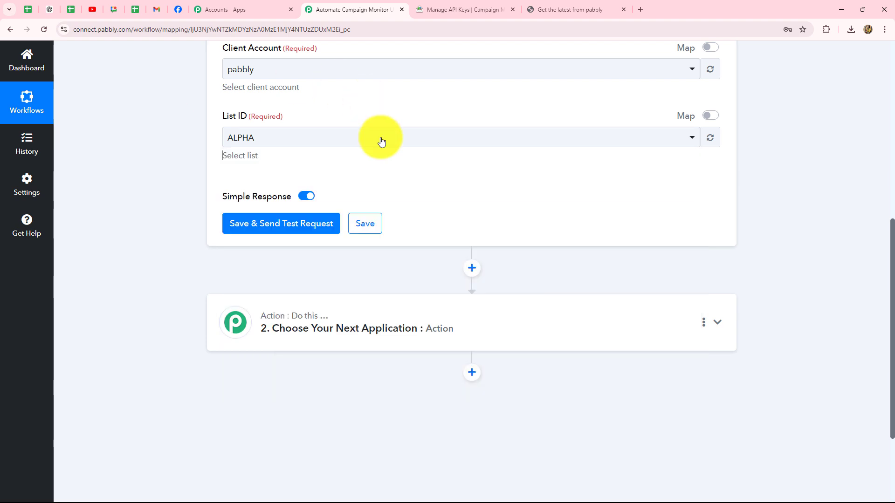
pyautogui.click(446, 10)
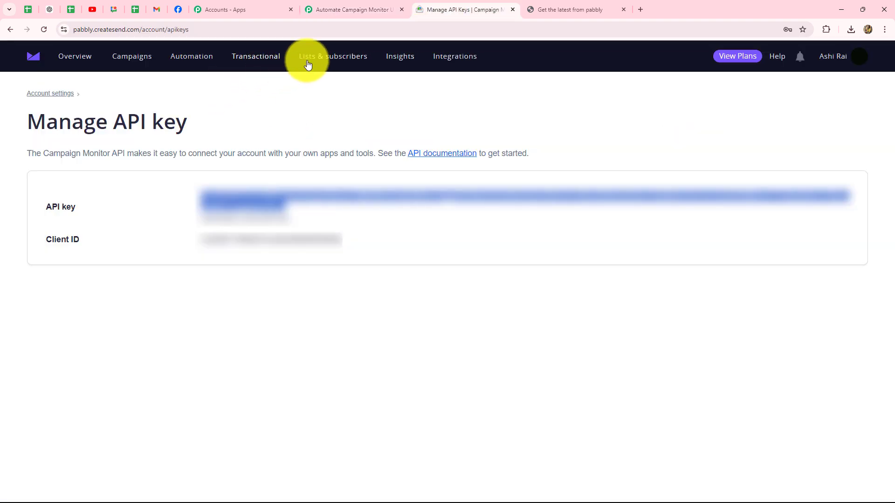
# Browse Campaign Monitor's lists overview and open the Event list with its 9 active subscribers.
pyautogui.click(326, 58)
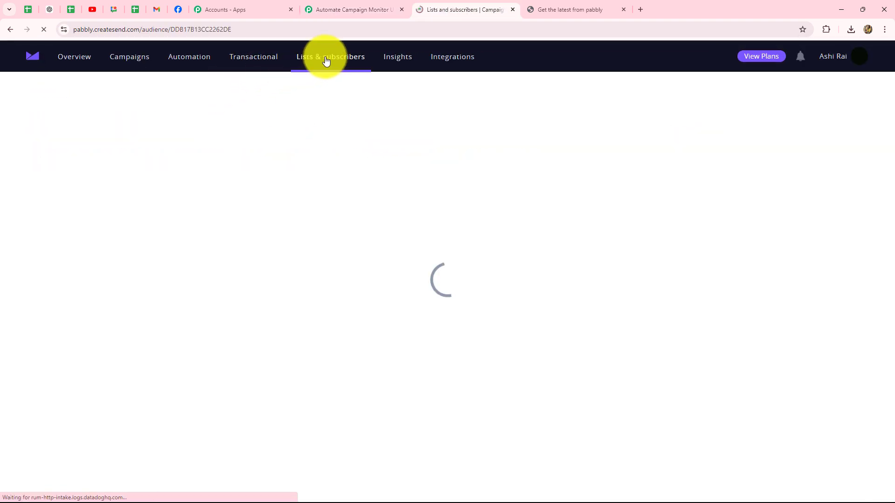
pyautogui.scroll(-3, 323, 182)
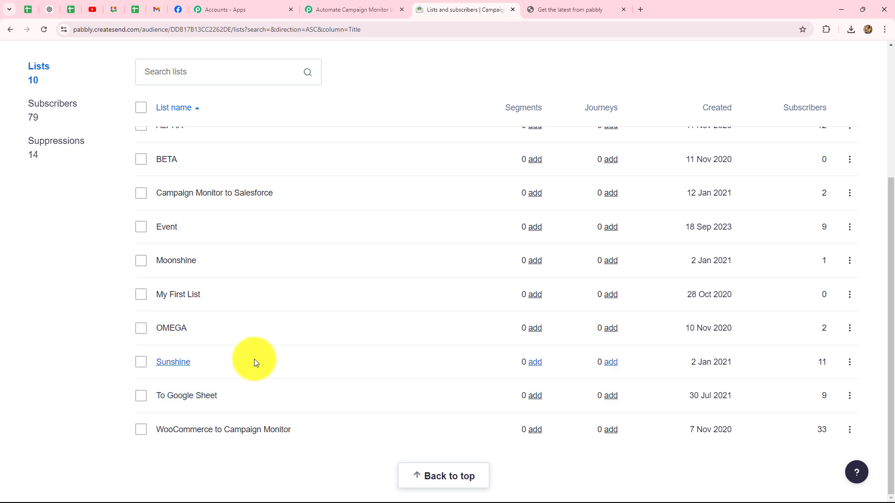
pyautogui.scroll(3, 220, 225)
pyautogui.scroll(-3, 220, 224)
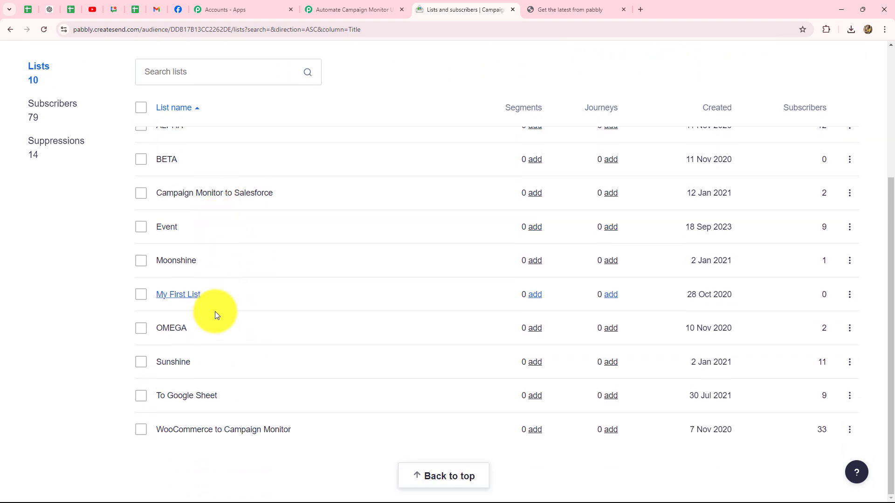
pyautogui.click(179, 227)
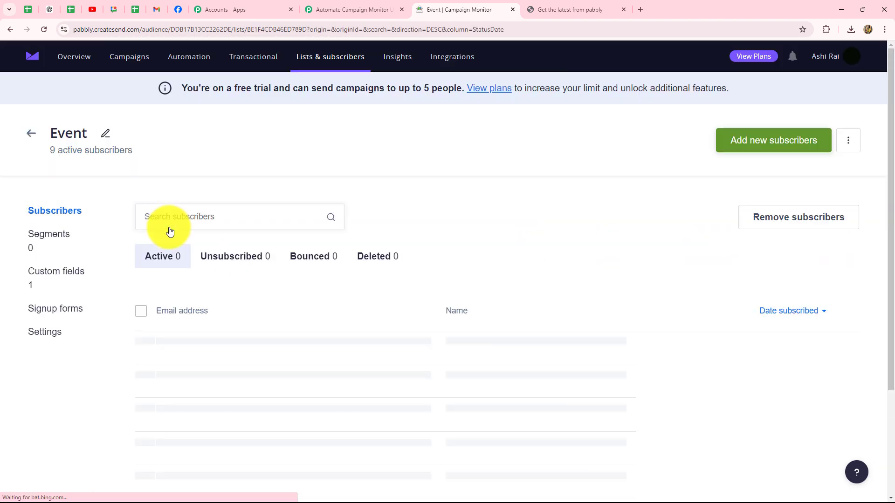
pyautogui.scroll(-3, 483, 236)
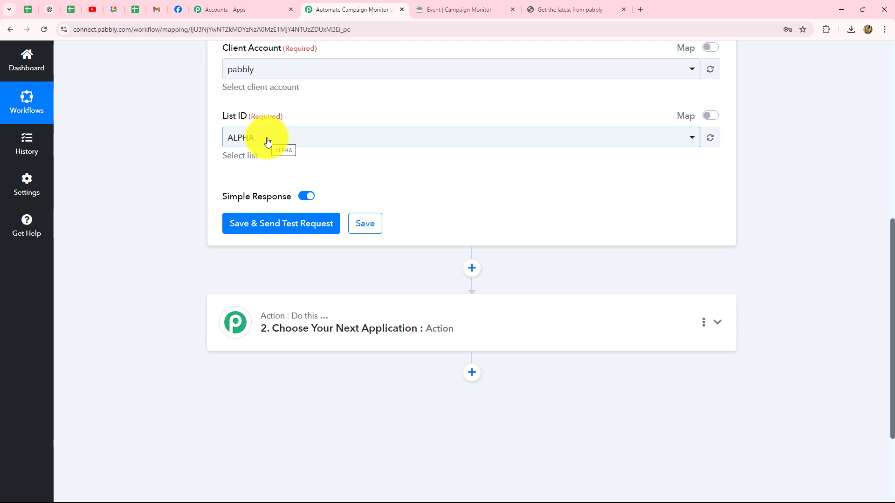
# Change the trigger's List ID from ALPHA to Event and save it to await a test response.
pyautogui.click(268, 141)
pyautogui.click(254, 257)
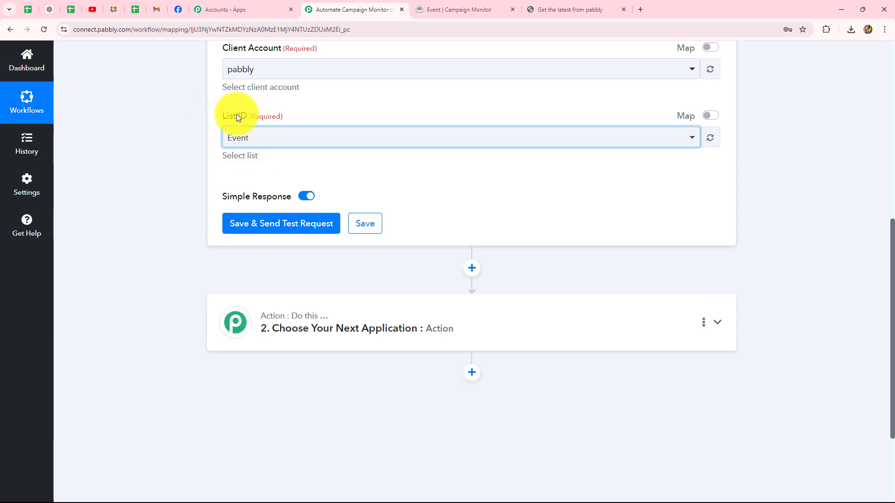
pyautogui.click(267, 220)
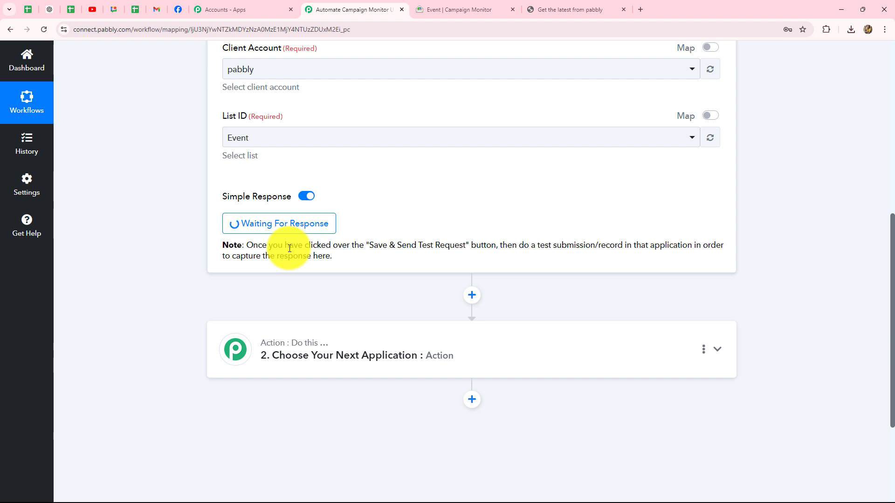
# Look over the Event list's subscribers, then bring up the empty 'Get the latest from pabbly' signup form.
pyautogui.click(463, 10)
pyautogui.scroll(3, 574, 335)
pyautogui.scroll(-2, 574, 334)
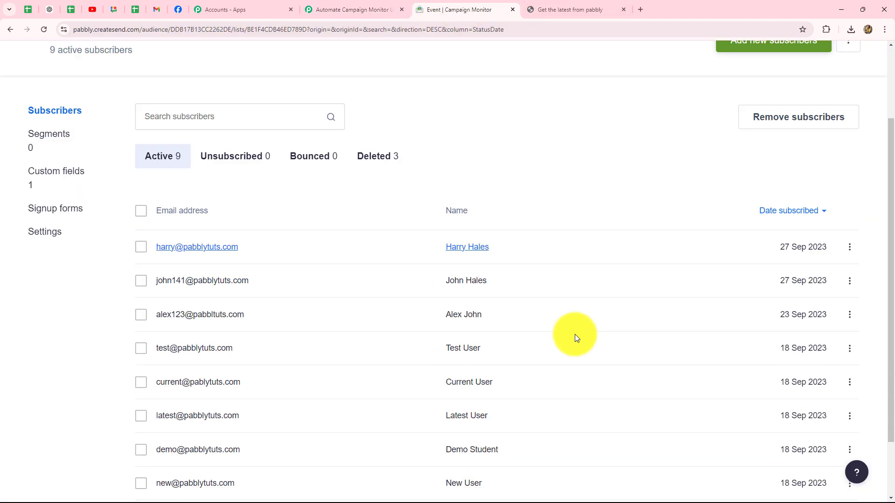
pyautogui.scroll(-2, 575, 334)
pyautogui.scroll(3, 575, 334)
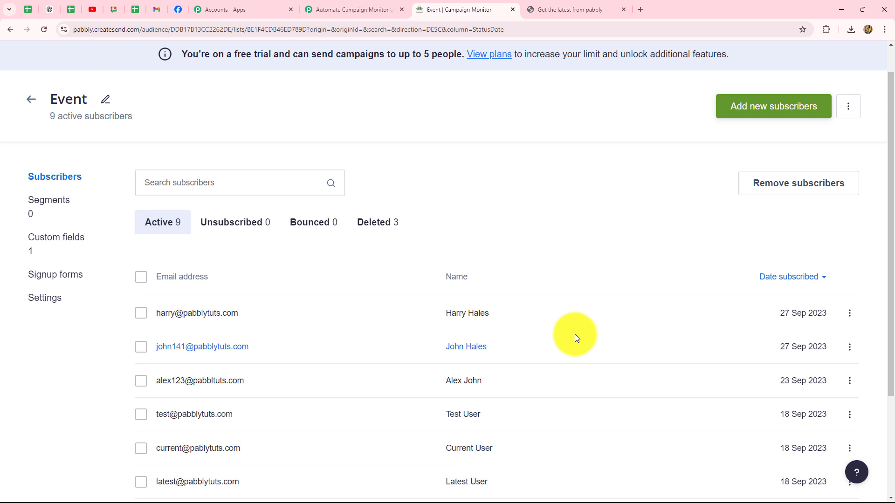
pyautogui.click(570, 10)
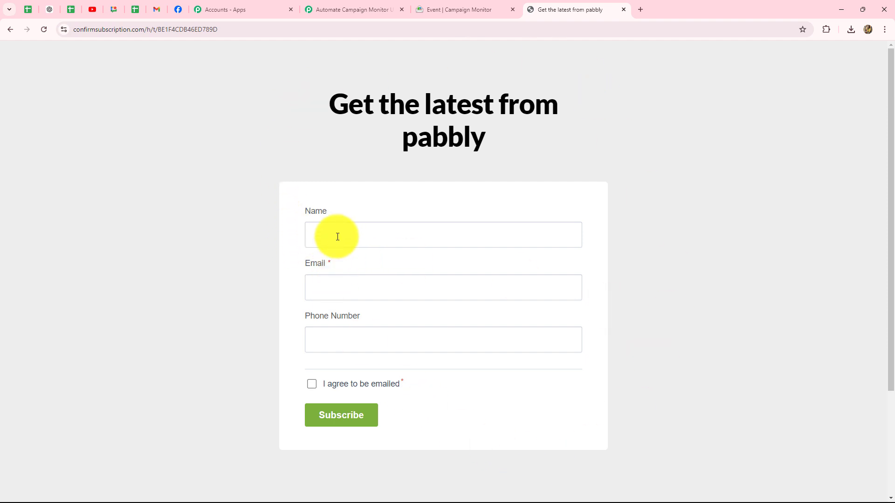
# Submit a test signup with a subscriber's name, email and phone number, agreeing to receive emails.
pyautogui.click(358, 10)
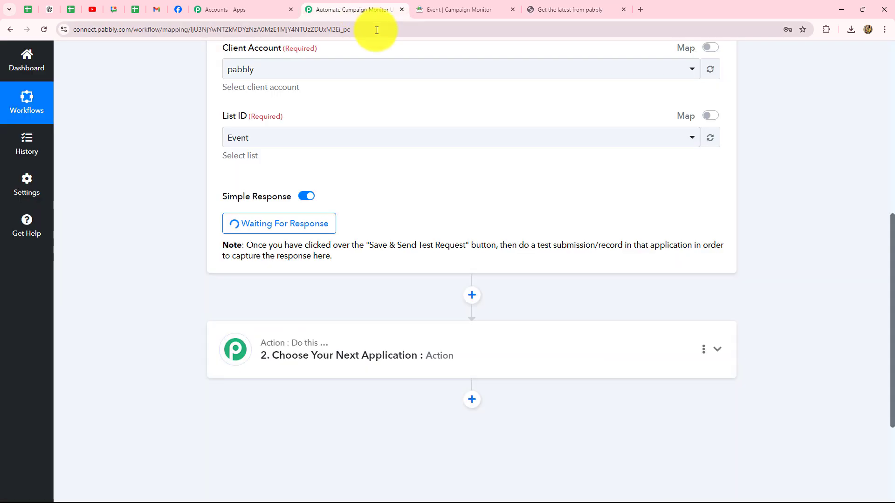
pyautogui.click(567, 11)
pyautogui.click(362, 238)
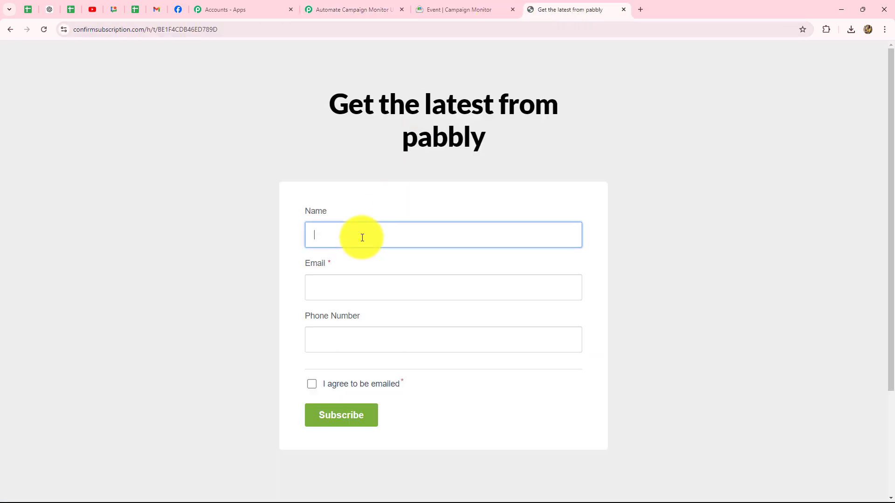
pyautogui.press('capslock')
pyautogui.write('Smart Lead')
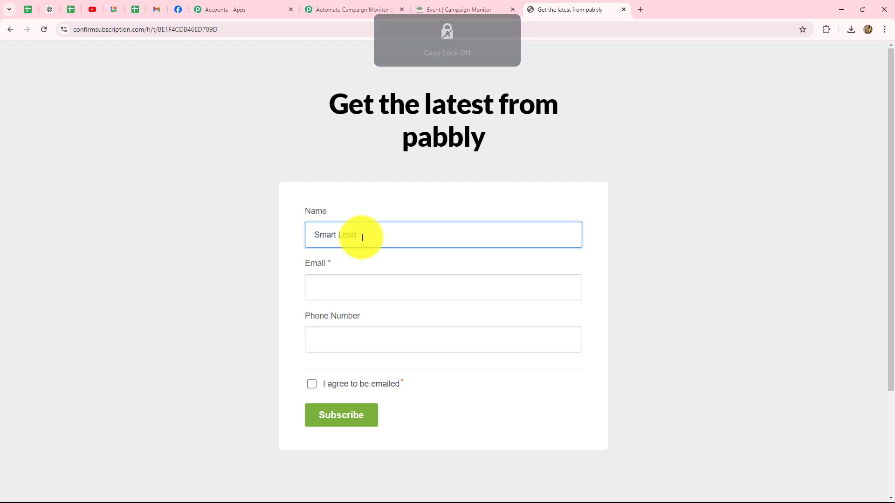
pyautogui.click(340, 290)
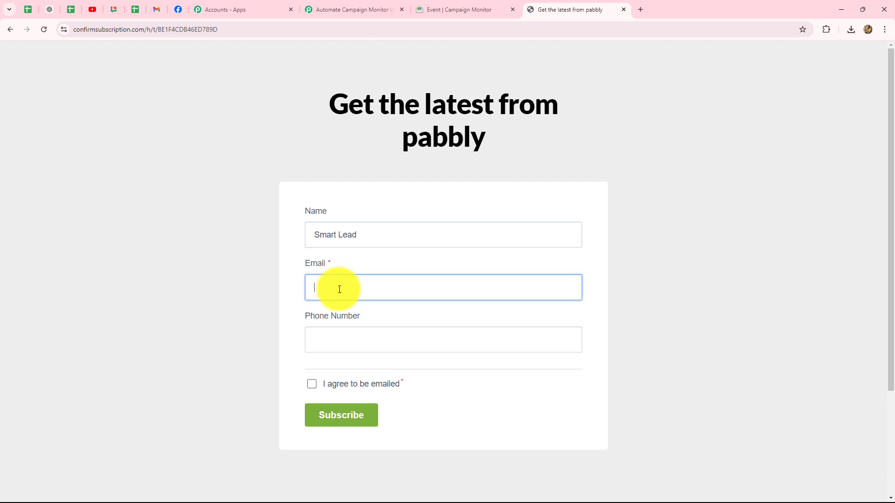
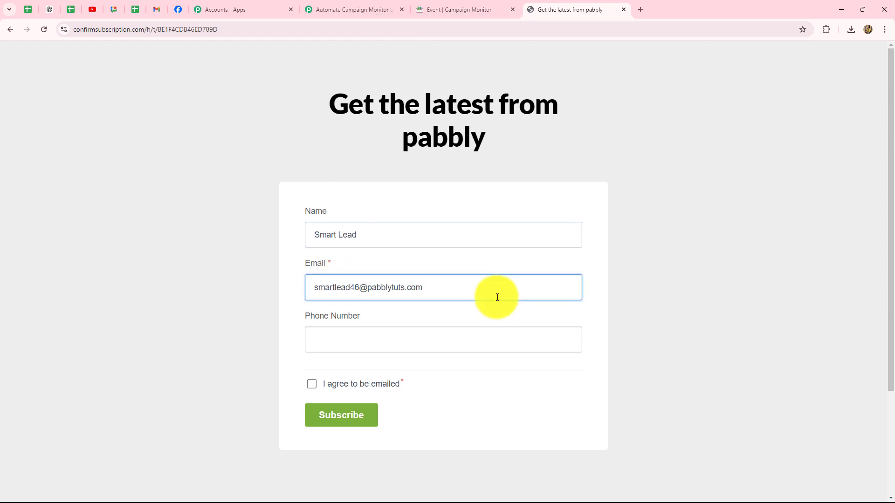
pyautogui.click(366, 343)
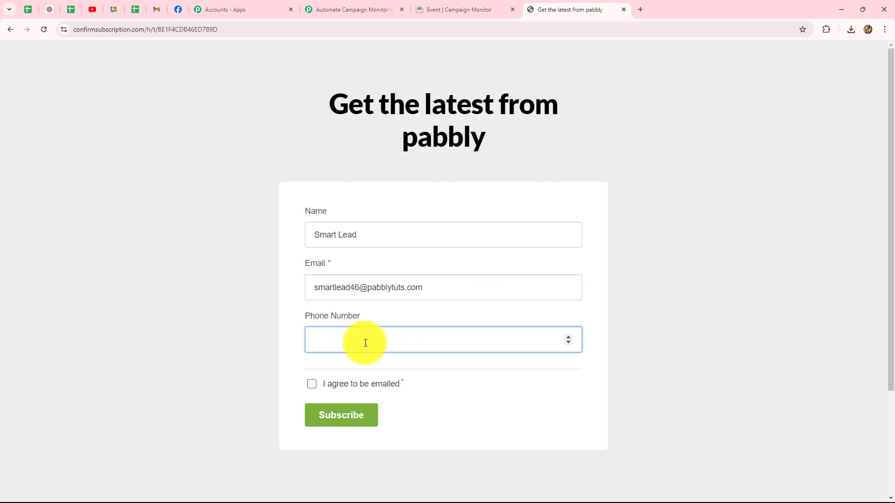
pyautogui.write('9999999999')
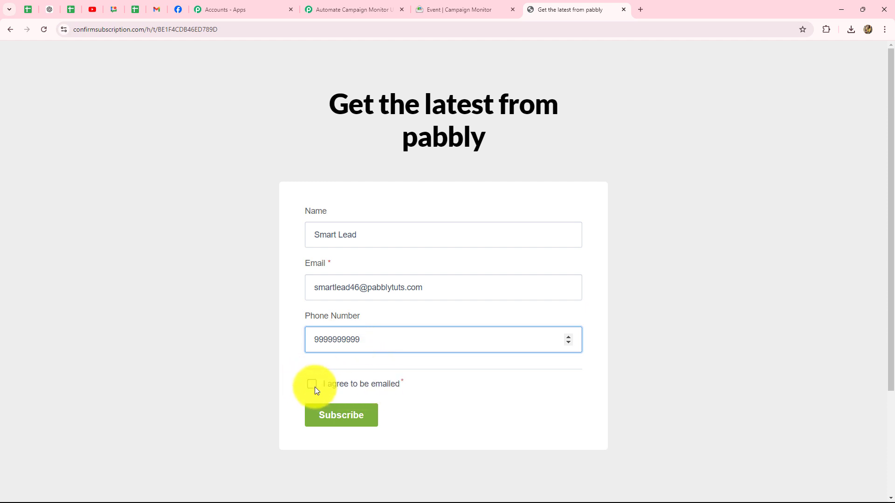
pyautogui.click(313, 386)
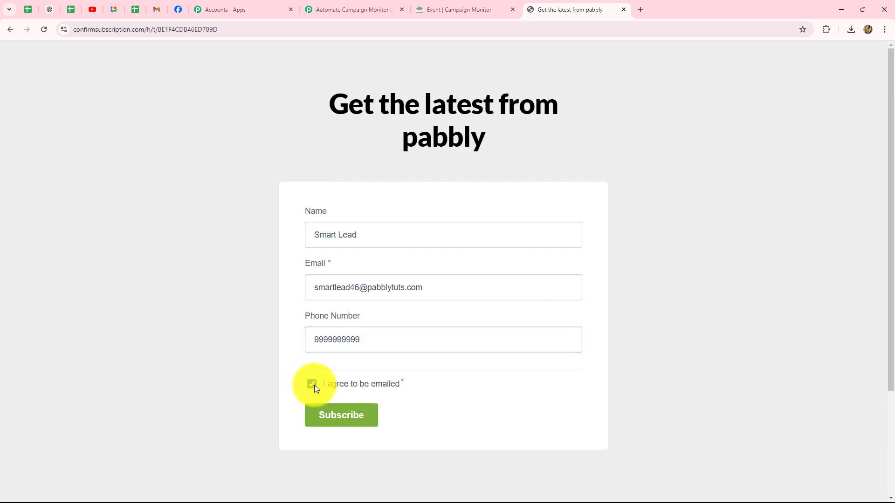
pyautogui.click(342, 415)
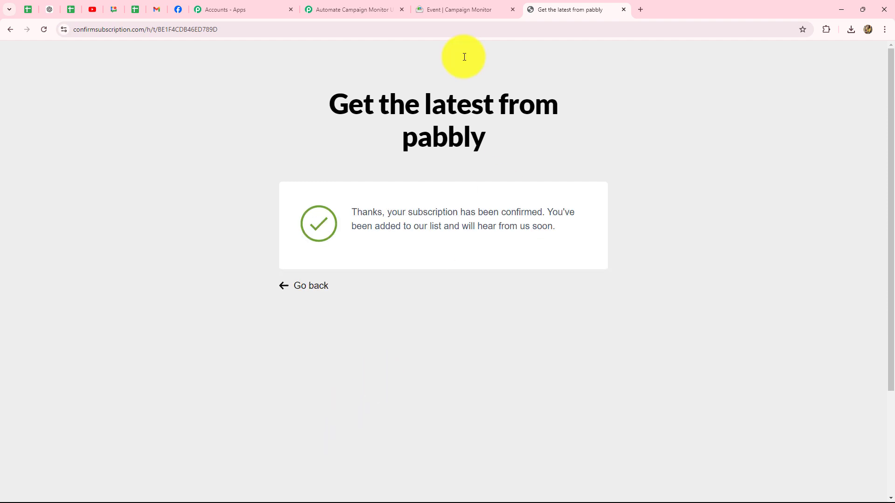
# Back in Pabbly, inspect the captured trigger response and select its ListID value.
pyautogui.click(378, 6)
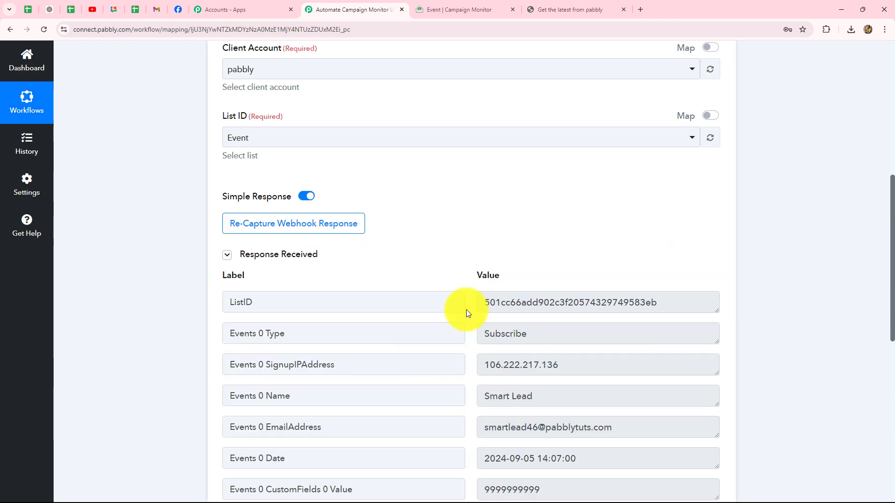
pyautogui.scroll(-4, 888, 292)
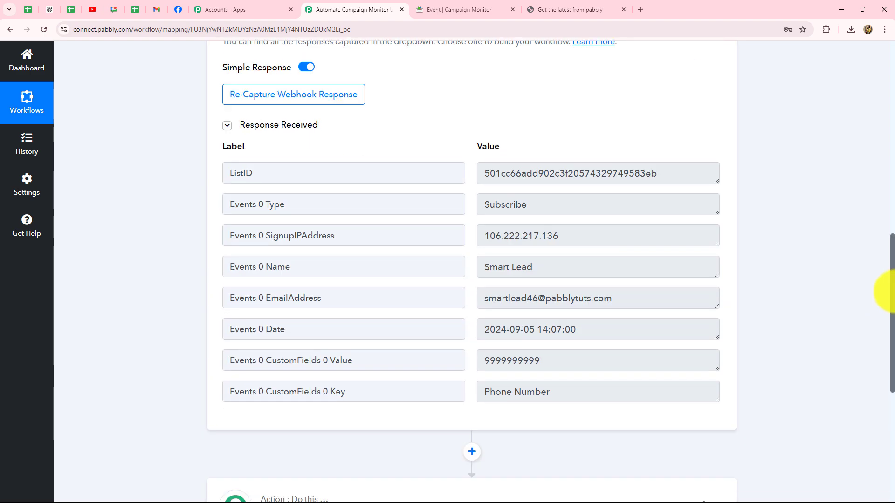
pyautogui.doubleClick(671, 175)
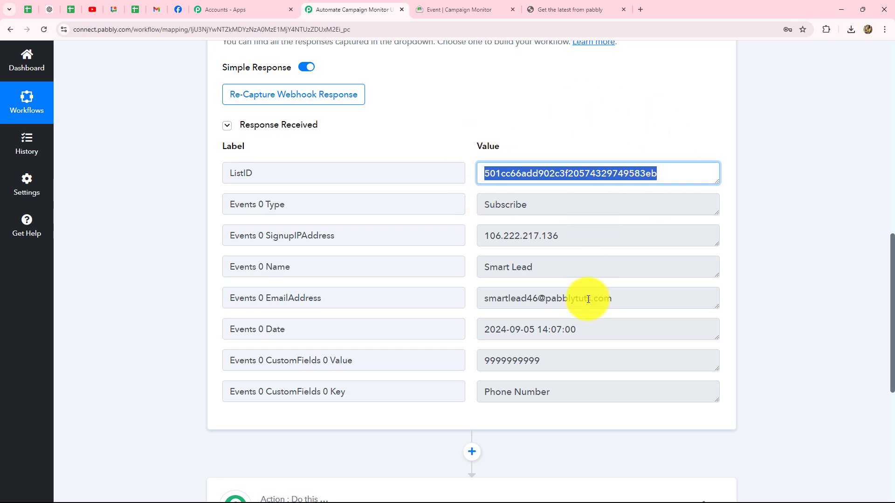
pyautogui.scroll(4, 588, 300)
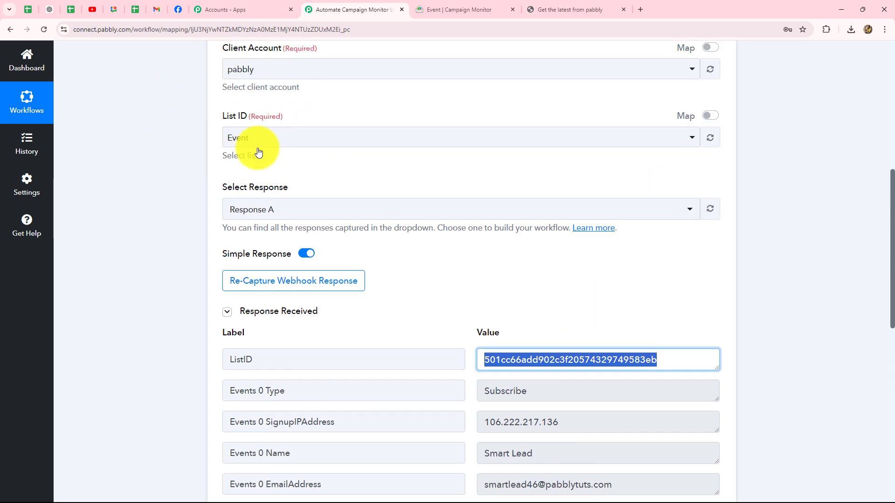
pyautogui.scroll(-1, 333, 267)
pyautogui.scroll(-3, 393, 327)
pyautogui.scroll(4, 462, 265)
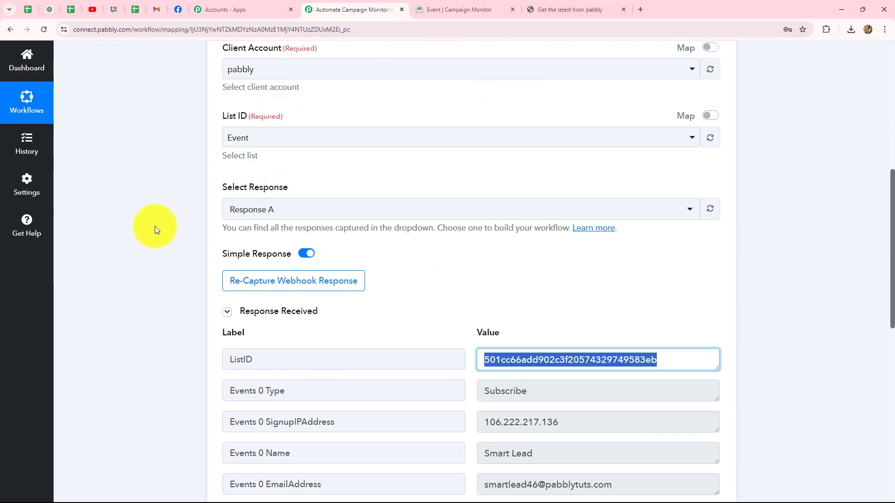
pyautogui.scroll(-3, 159, 228)
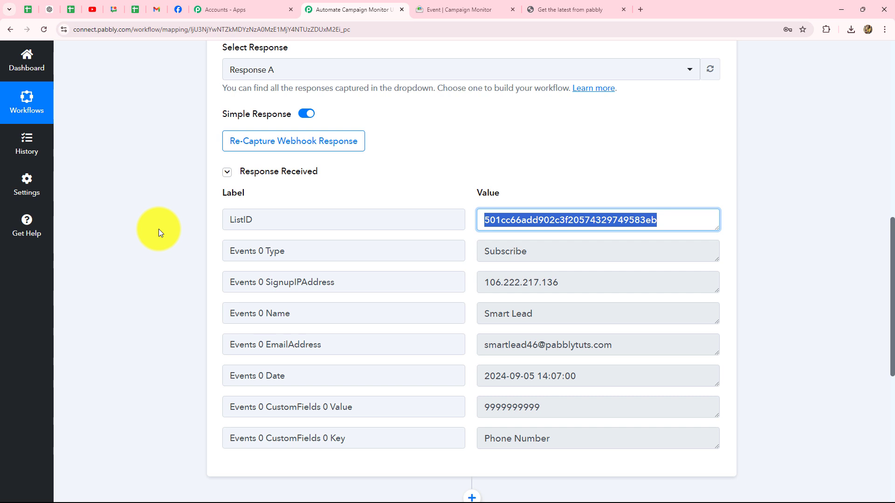
pyautogui.scroll(-2, 159, 228)
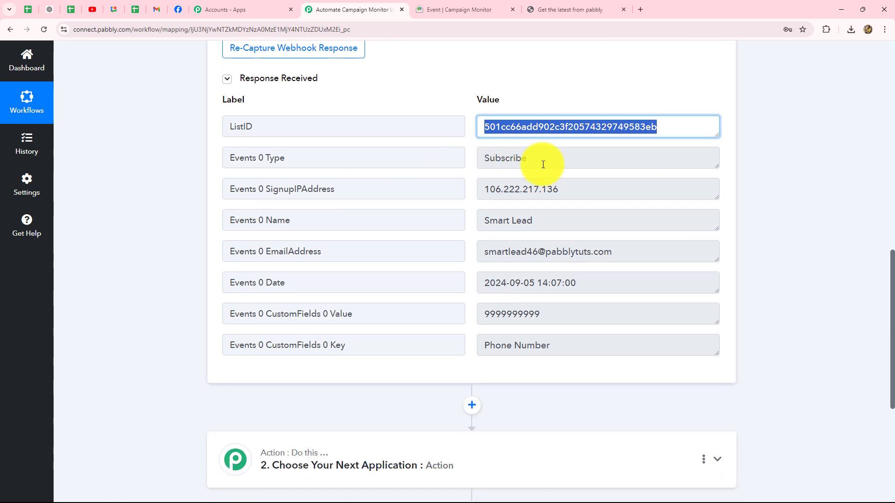
# Highlight the captured Subscribe event type, name, email, signup date and phone custom field.
pyautogui.moveTo(540, 164); pyautogui.dragTo(482, 168)
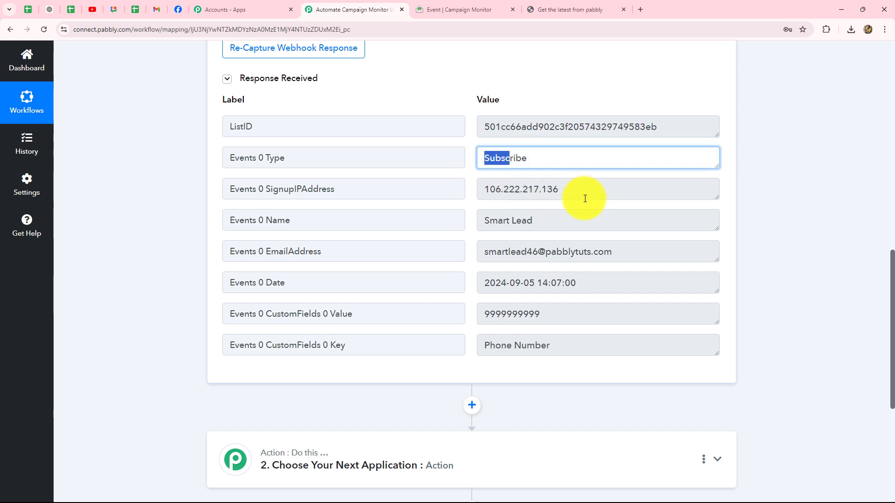
pyautogui.moveTo(586, 215); pyautogui.dragTo(461, 228)
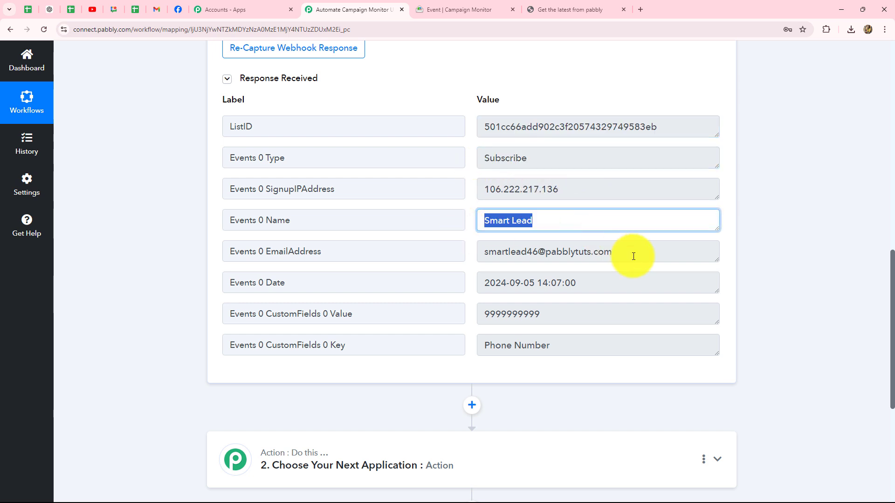
pyautogui.moveTo(634, 256); pyautogui.dragTo(473, 275)
pyautogui.moveTo(579, 285); pyautogui.dragTo(510, 306)
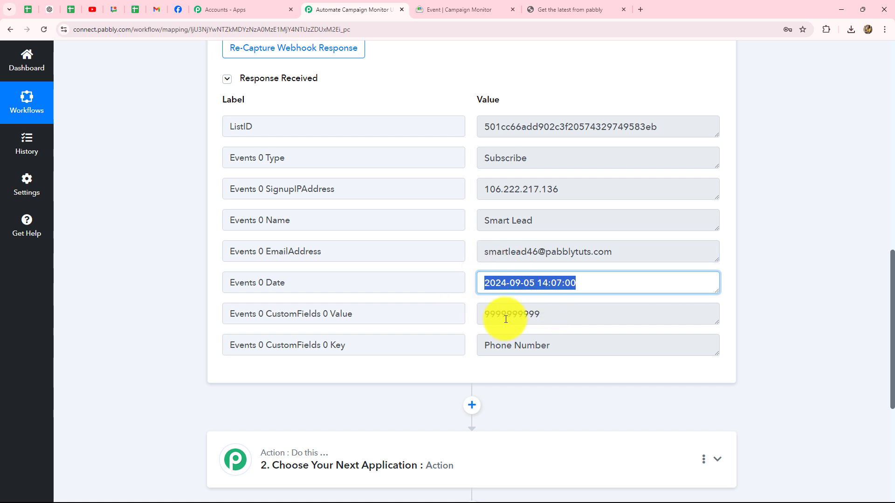
pyautogui.click(545, 314)
pyautogui.moveTo(578, 317); pyautogui.dragTo(415, 314)
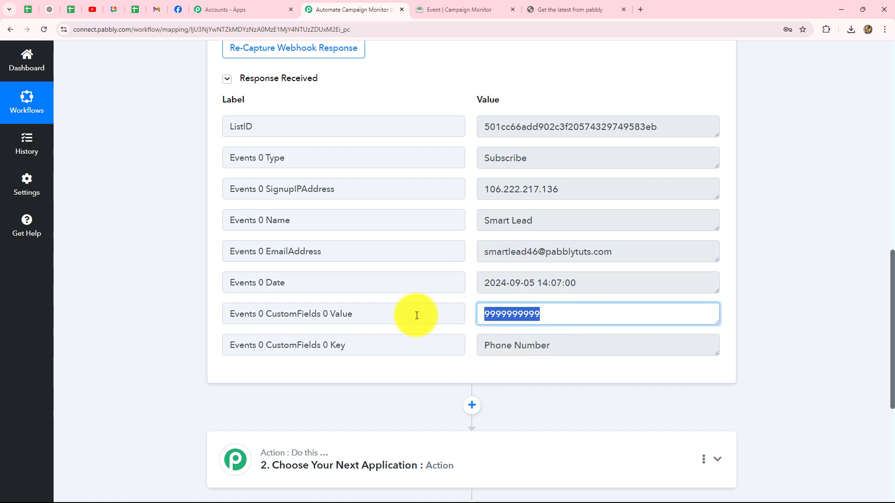
pyautogui.scroll(10, 799, 306)
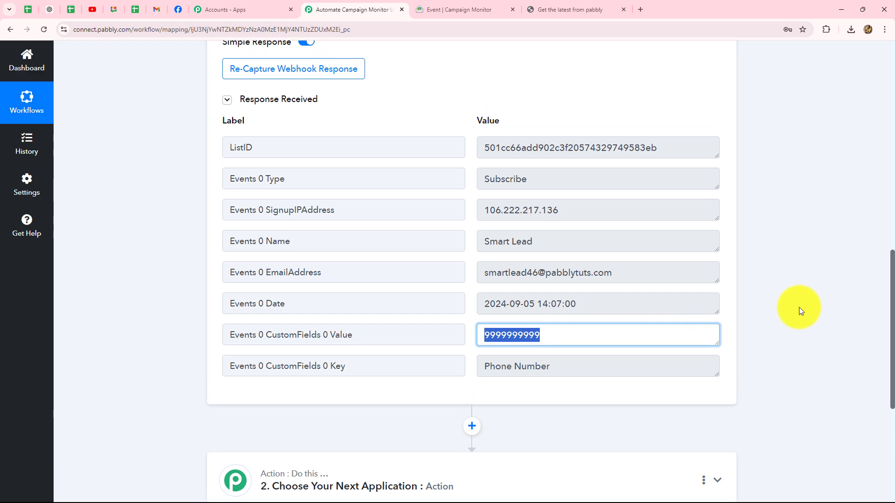
pyautogui.scroll(1, 799, 310)
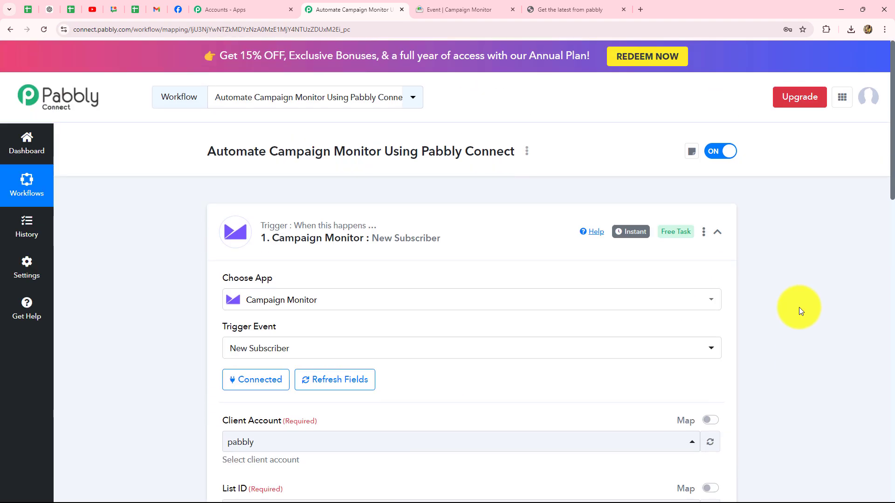
# Re-expand the trigger step, glance at the Event list, then move to the Prime Properties Facebook page.
pyautogui.click(716, 231)
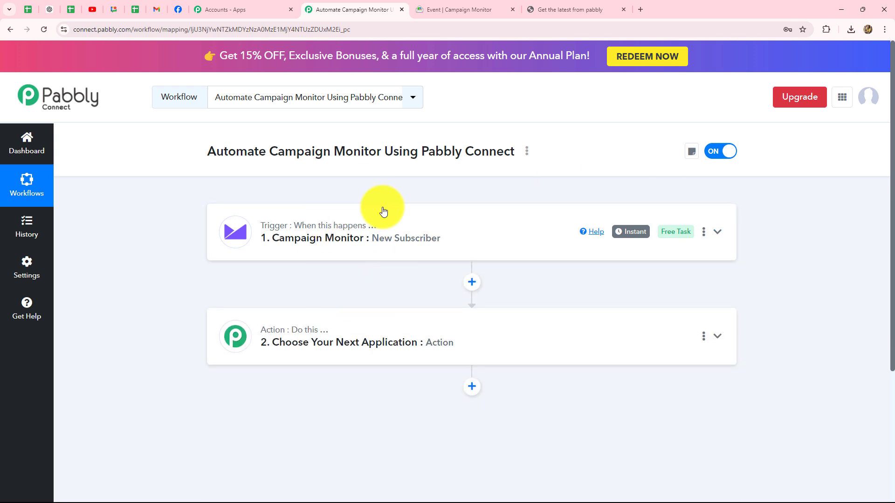
pyautogui.click(370, 239)
pyautogui.scroll(-2, 457, 379)
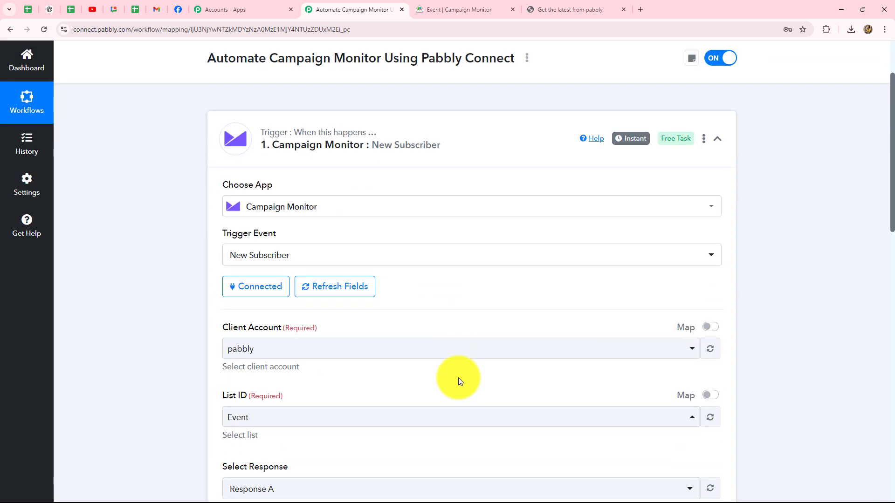
pyautogui.scroll(-2, 458, 379)
pyautogui.scroll(-5, 458, 380)
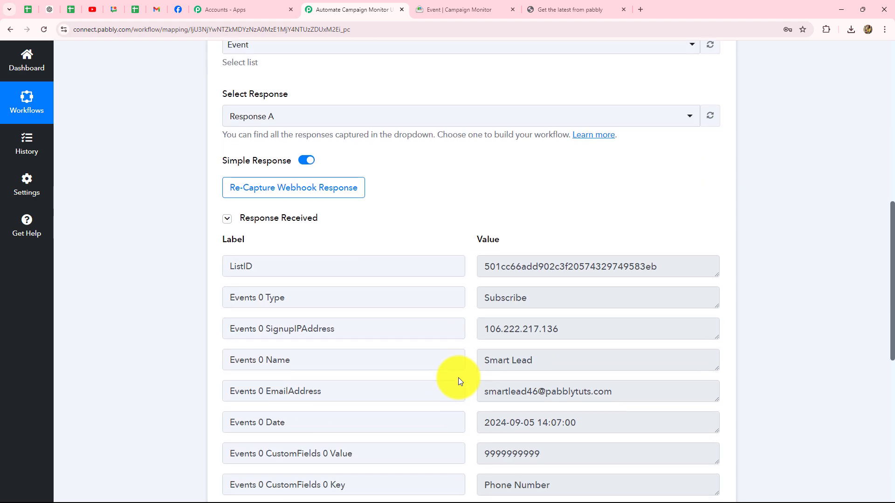
pyautogui.scroll(5, 458, 379)
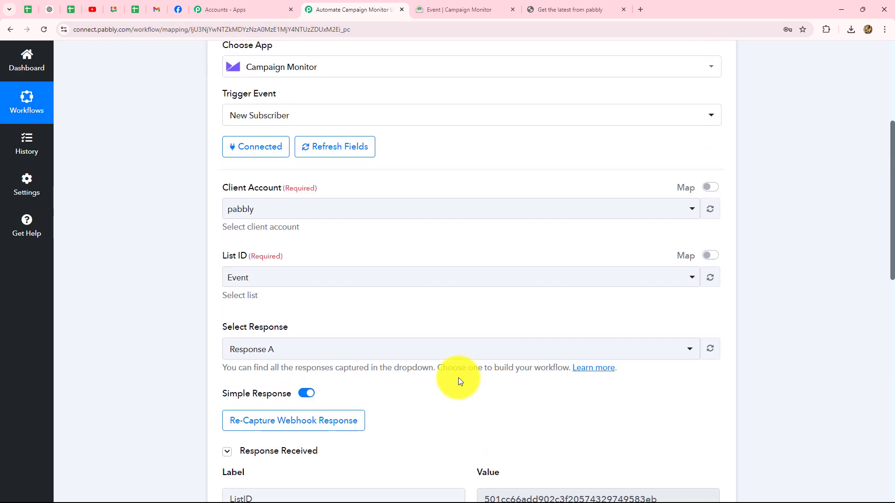
pyautogui.click(452, 3)
pyautogui.click(350, 10)
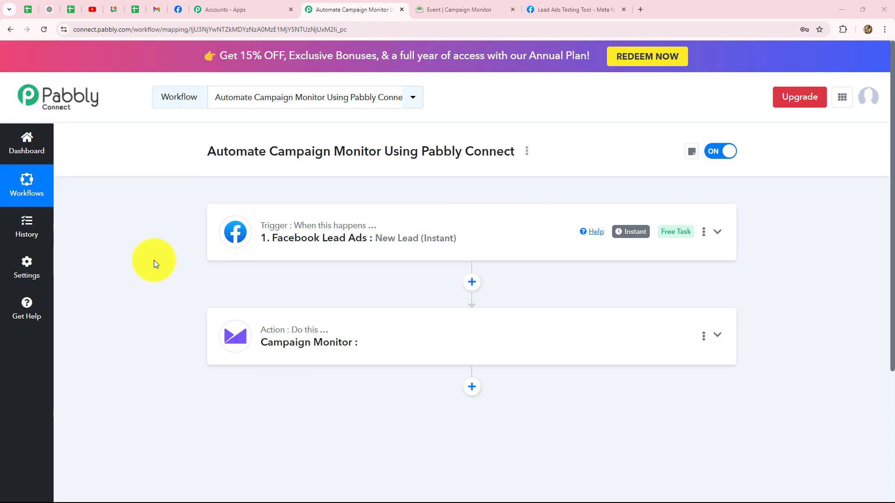
pyautogui.click(177, 12)
# Scroll through the Prime Properties Facebook page, then view the Event list now at 10 active subscribers.
pyautogui.scroll(10, 525, 404)
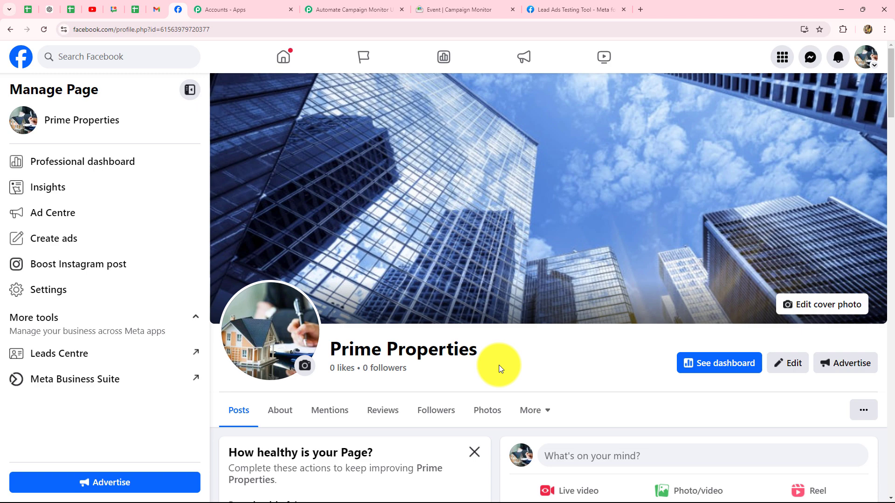
pyautogui.scroll(-4, 499, 366)
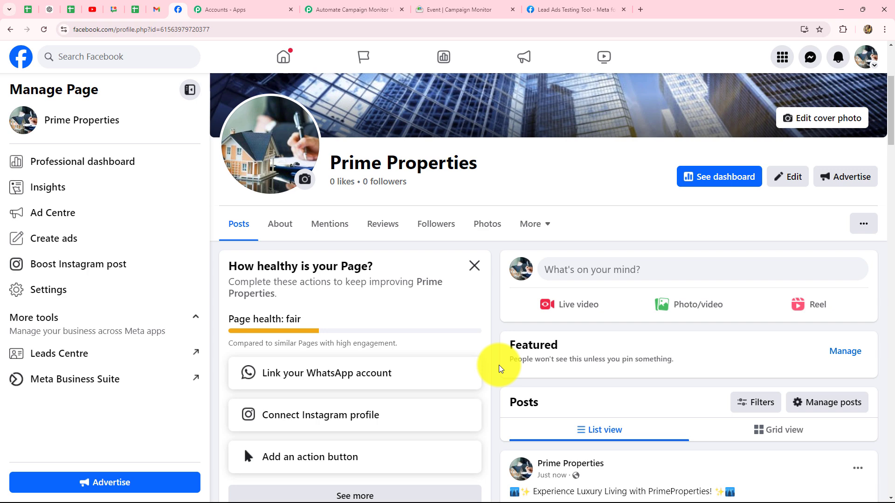
pyautogui.click(454, 9)
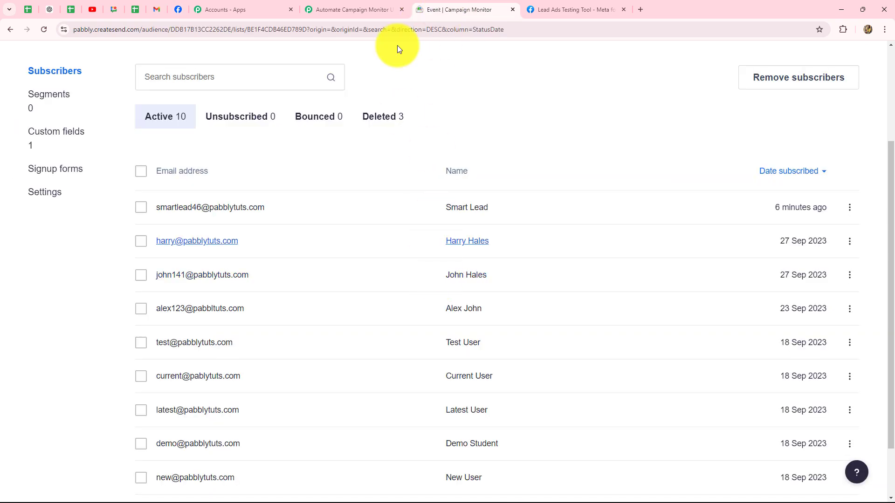
# Go back to the Automate Campaign Monitor tab showing the Facebook Lead Ads trigger.
pyautogui.click(378, 9)
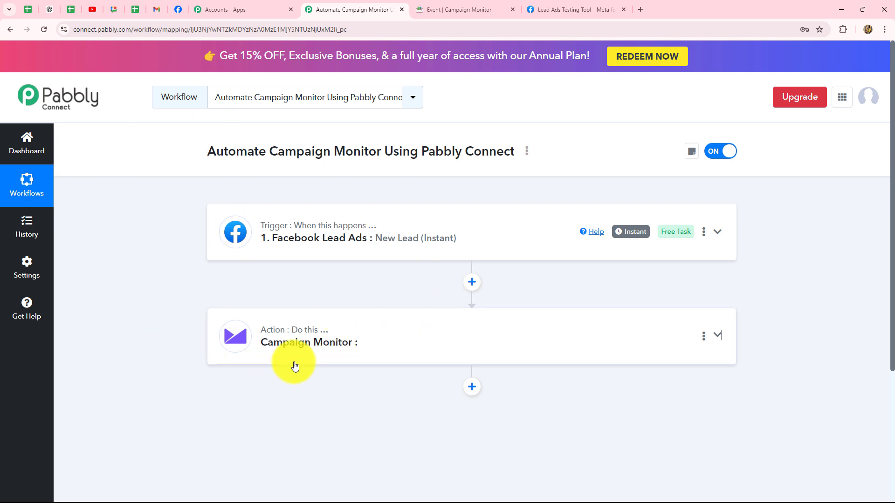
# Expand the Facebook Lead Ads trigger and review the lead's residential_property interest, name, email, phone and address.
pyautogui.click(359, 234)
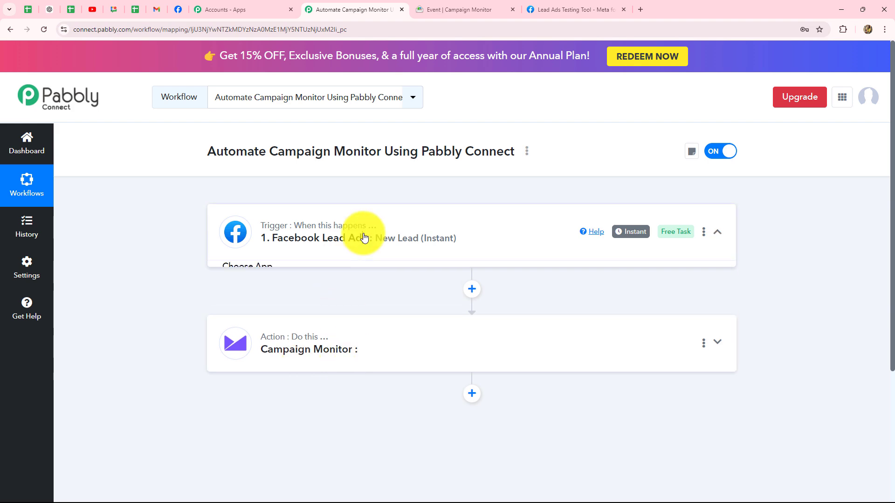
pyautogui.scroll(-13, 849, 297)
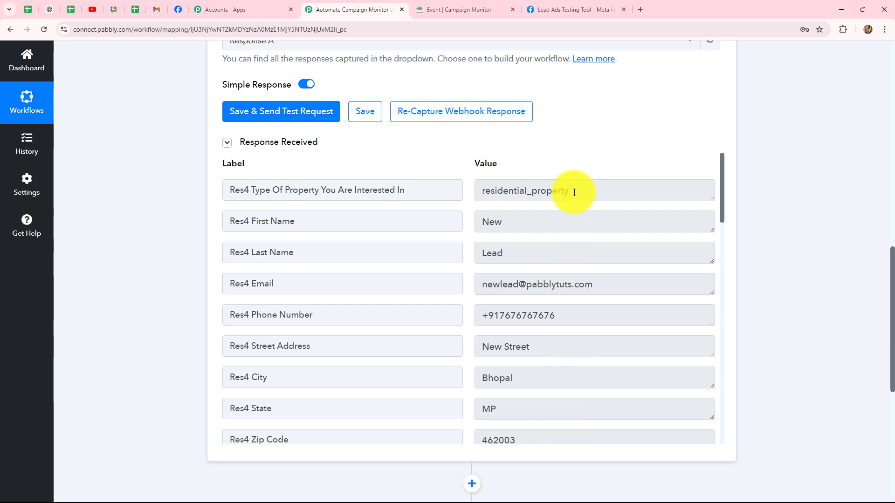
pyautogui.moveTo(569, 190); pyautogui.dragTo(457, 194)
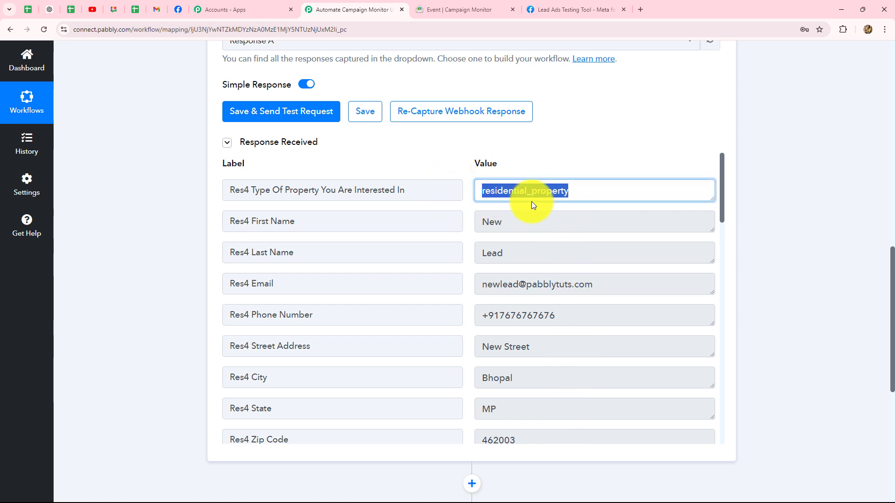
pyautogui.moveTo(521, 226); pyautogui.dragTo(447, 223)
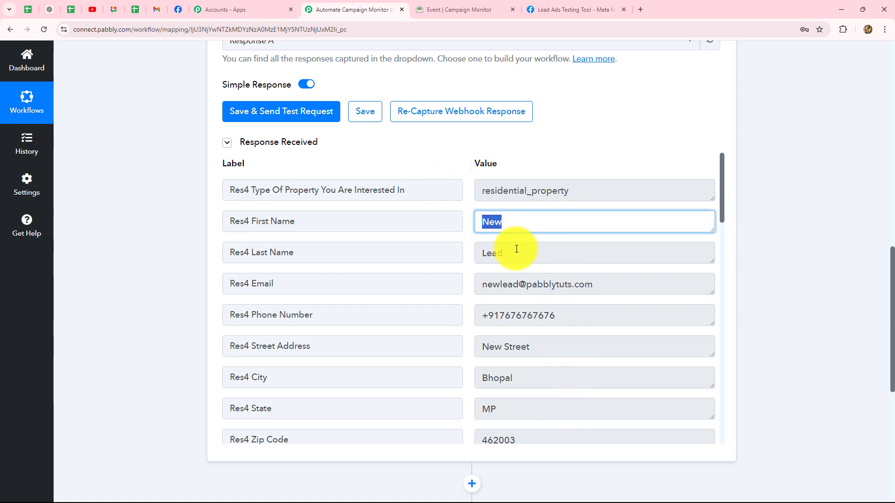
pyautogui.moveTo(517, 253); pyautogui.dragTo(473, 267)
pyautogui.moveTo(610, 285); pyautogui.dragTo(487, 288)
pyautogui.moveTo(571, 318); pyautogui.dragTo(462, 336)
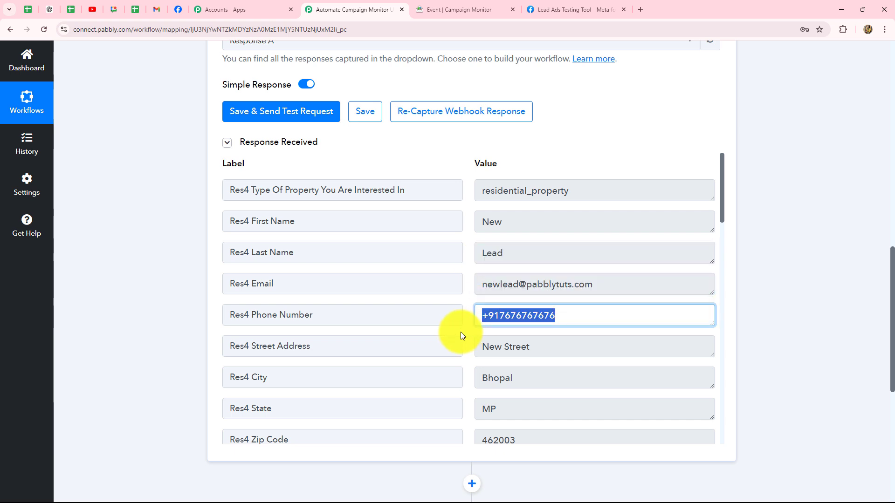
pyautogui.scroll(-4, 538, 336)
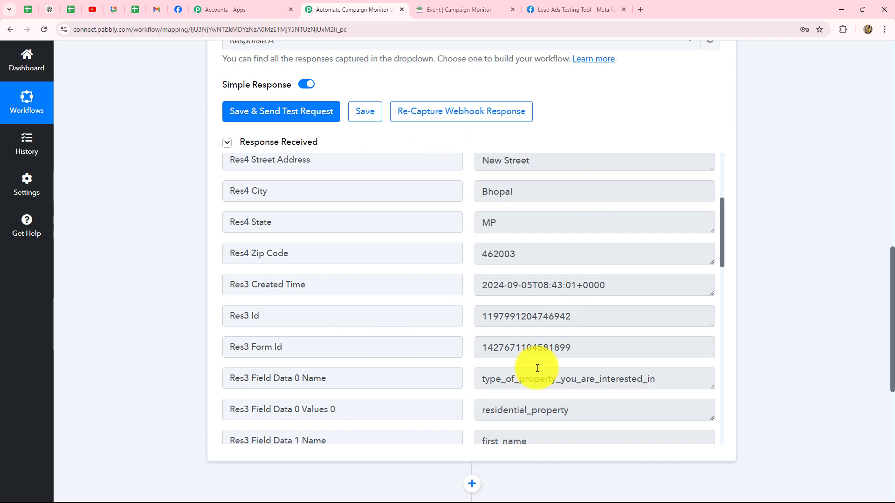
pyautogui.scroll(-6, 784, 300)
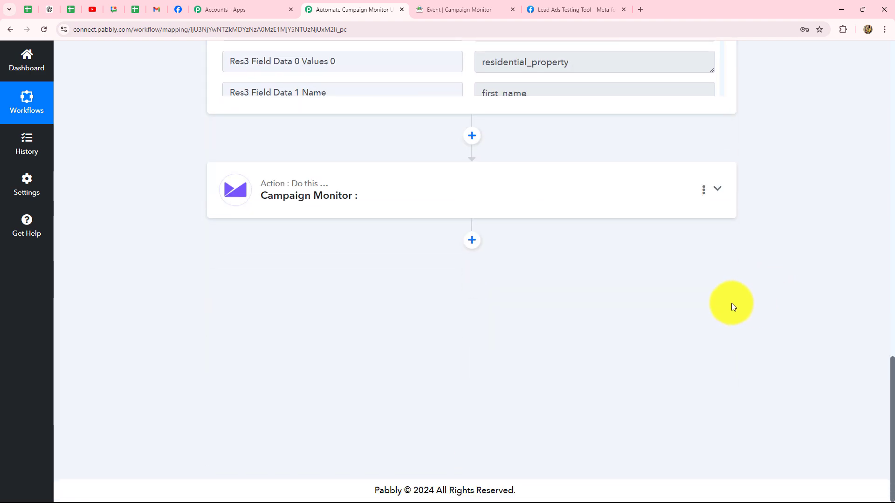
# Set the Campaign Monitor action event to Add Subscriber and begin connecting the account.
pyautogui.click(395, 192)
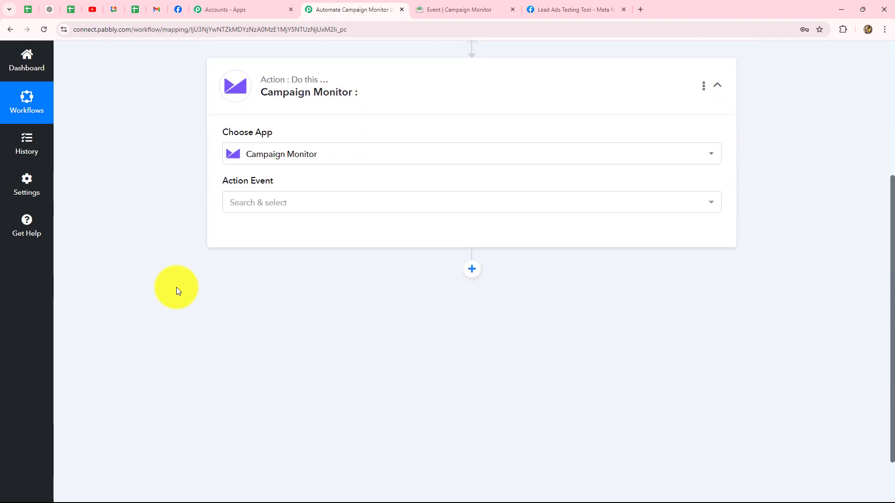
pyautogui.click(293, 204)
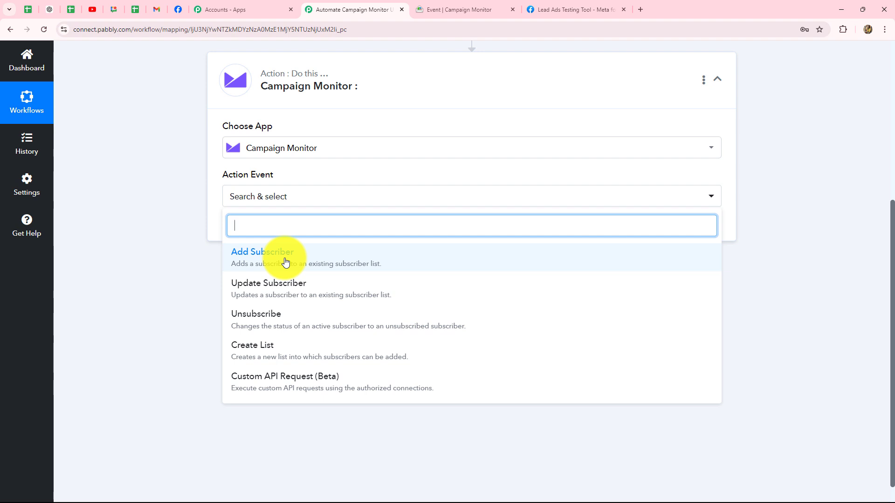
pyautogui.click(285, 261)
pyautogui.click(281, 198)
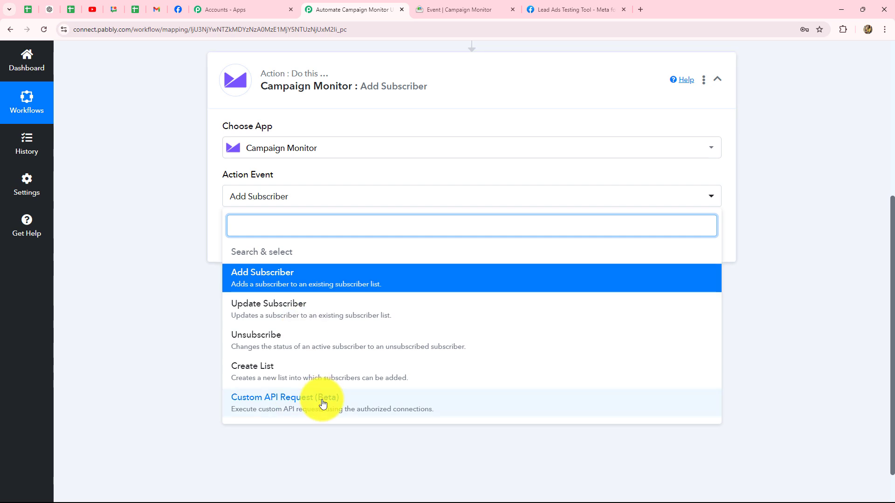
pyautogui.click(130, 302)
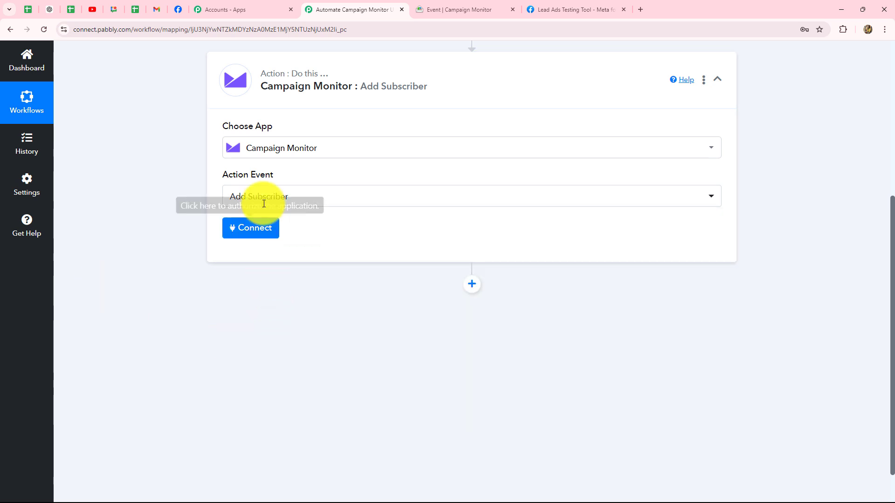
pyautogui.click(256, 232)
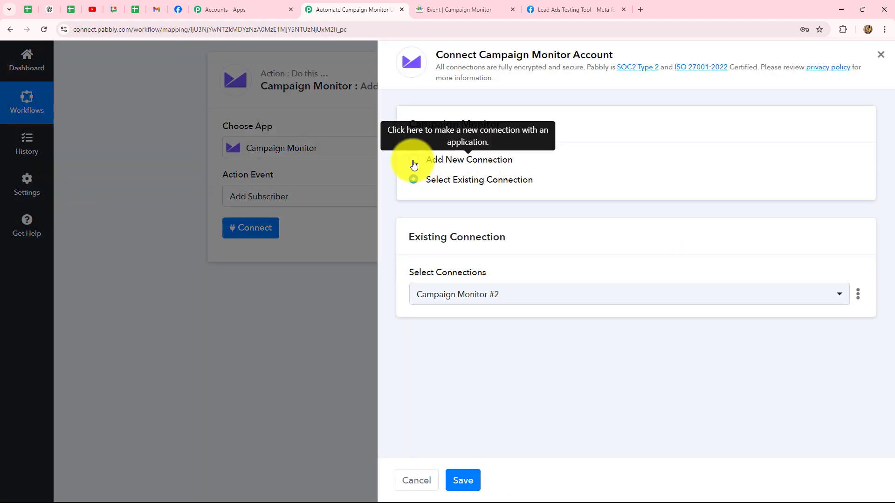
# Connect the action through the existing connection Campaign Monitor #2 and save it.
pyautogui.click(414, 163)
pyautogui.scroll(-1, 518, 273)
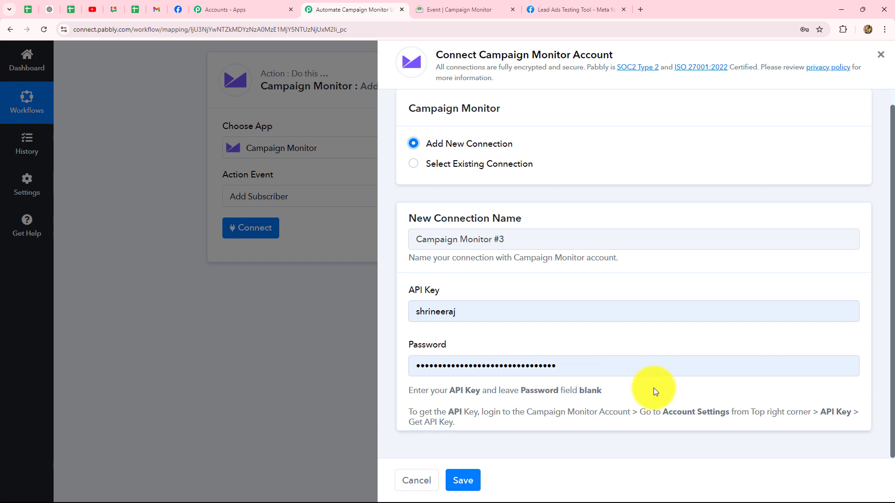
pyautogui.click(413, 166)
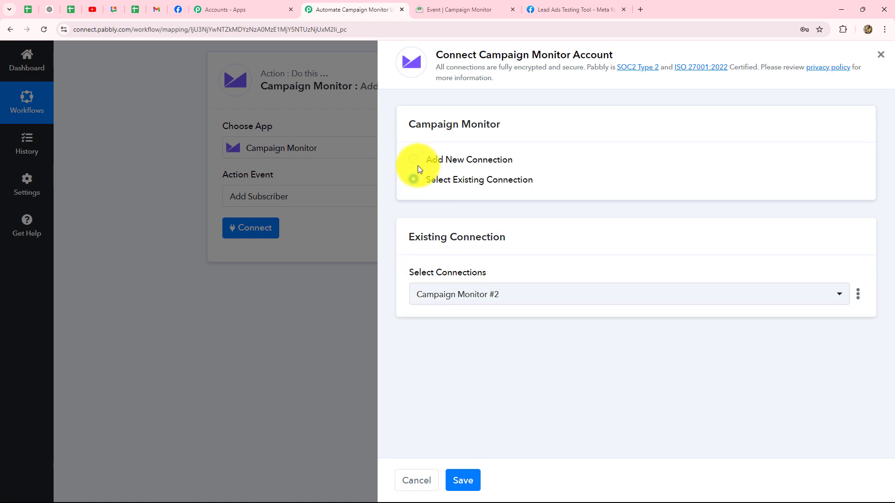
pyautogui.click(464, 480)
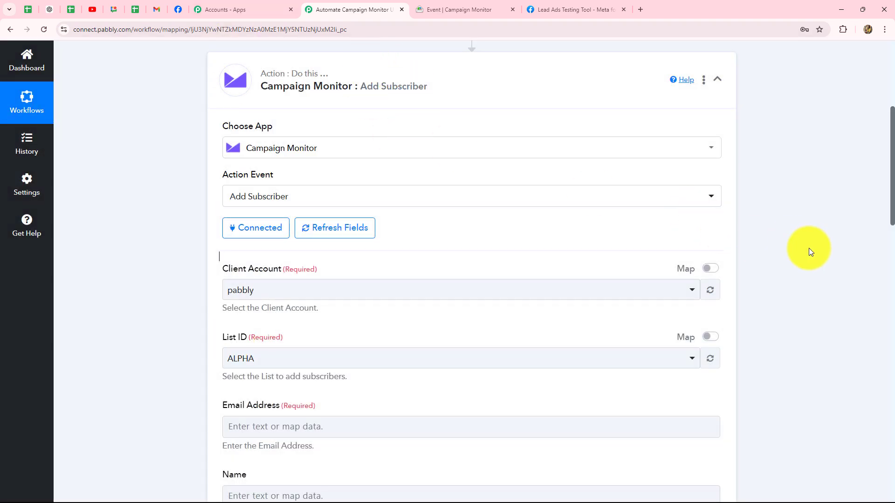
# Keep pabbly as the Campaign Monitor client account for Add Subscriber.
pyautogui.scroll(-15, 810, 250)
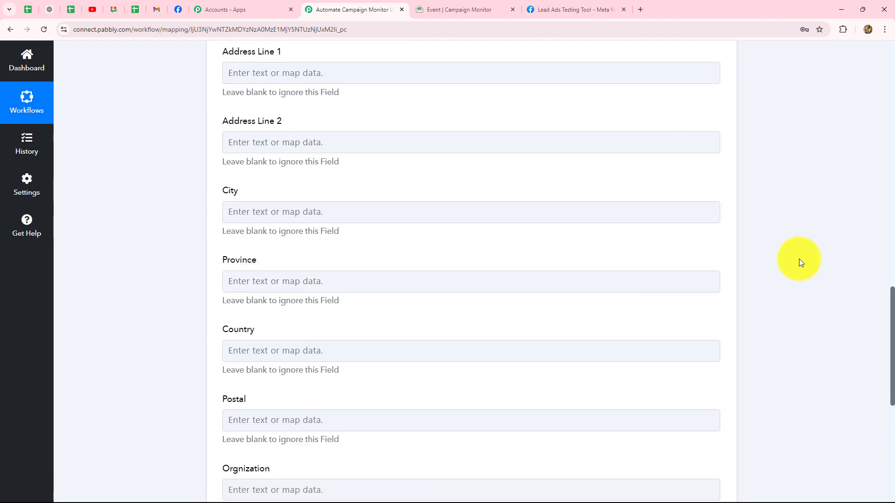
pyautogui.scroll(13, 799, 258)
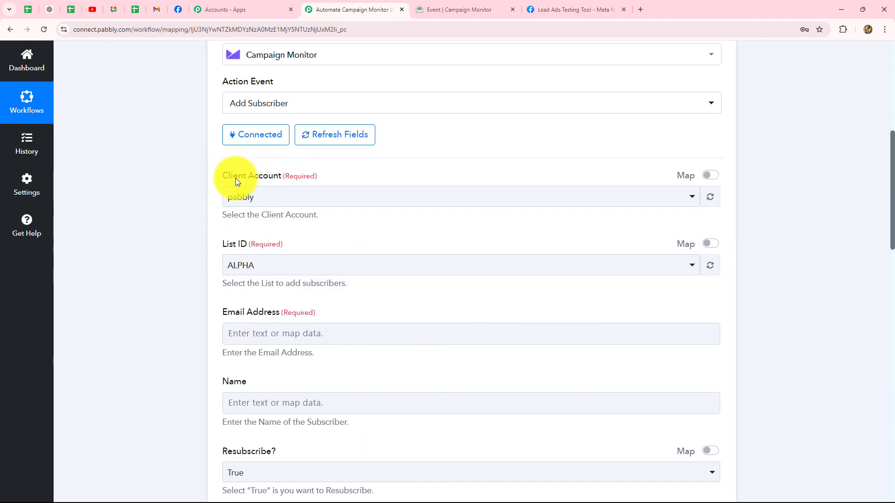
pyautogui.click(259, 199)
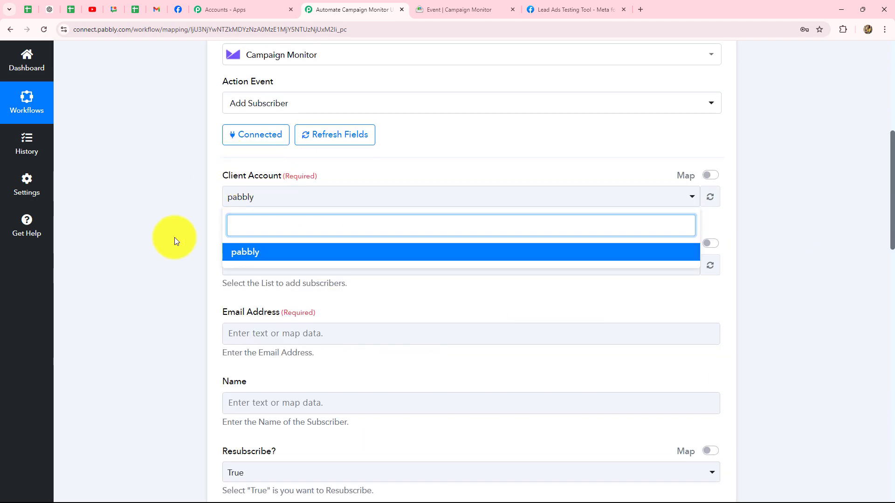
pyautogui.click(176, 239)
# Change the List ID from ALPHA to My First List.
pyautogui.scroll(-2, 178, 238)
pyautogui.scroll(-1, 179, 241)
pyautogui.click(269, 133)
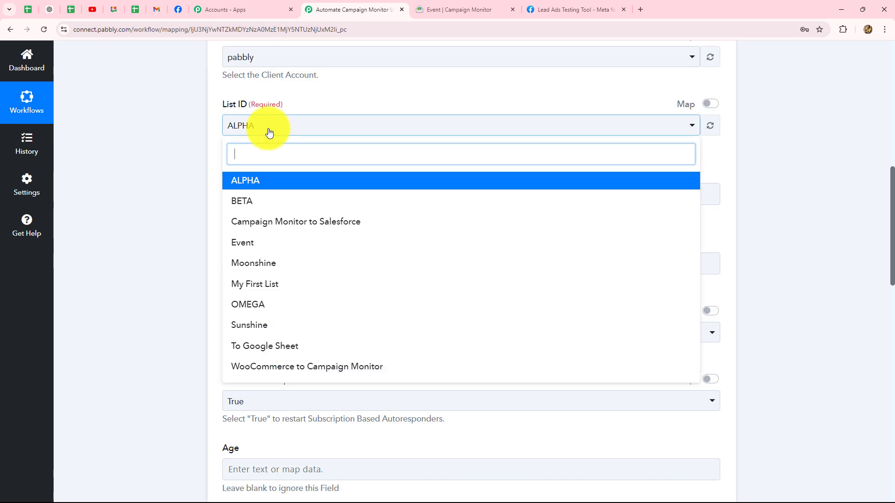
pyautogui.click(268, 286)
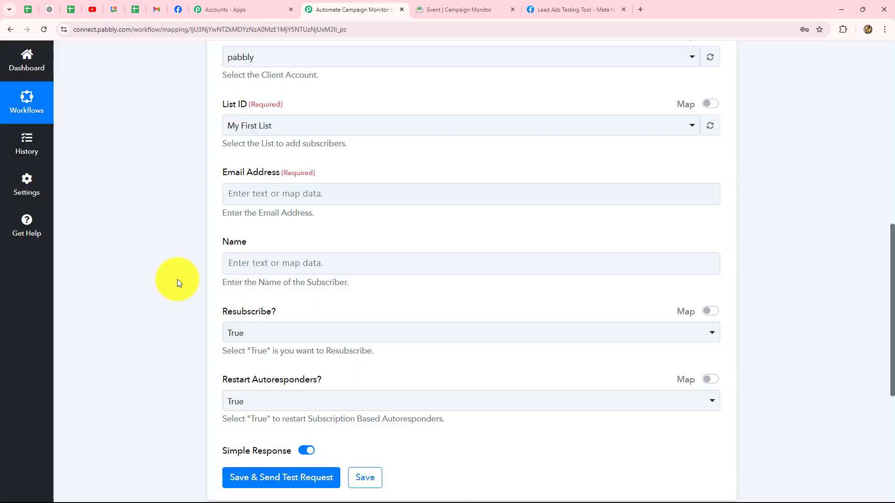
pyautogui.scroll(-2, 247, 187)
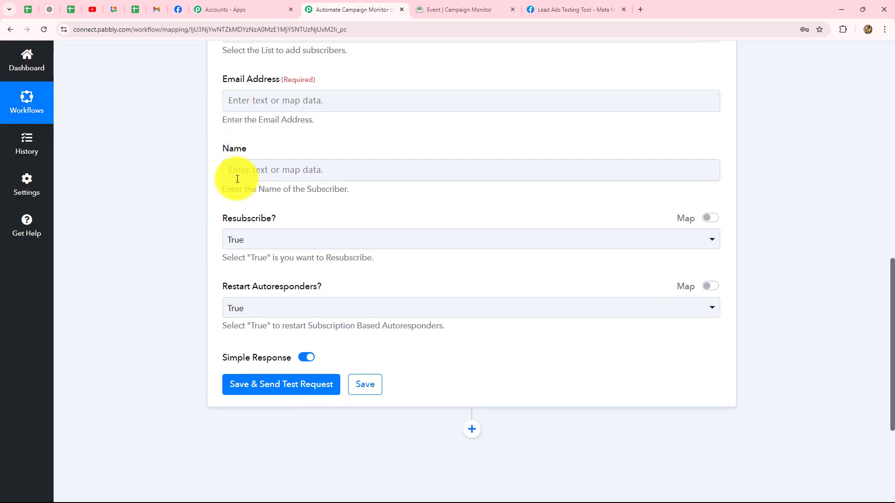
pyautogui.scroll(4, 306, 351)
pyautogui.scroll(-2, 319, 171)
pyautogui.click(318, 171)
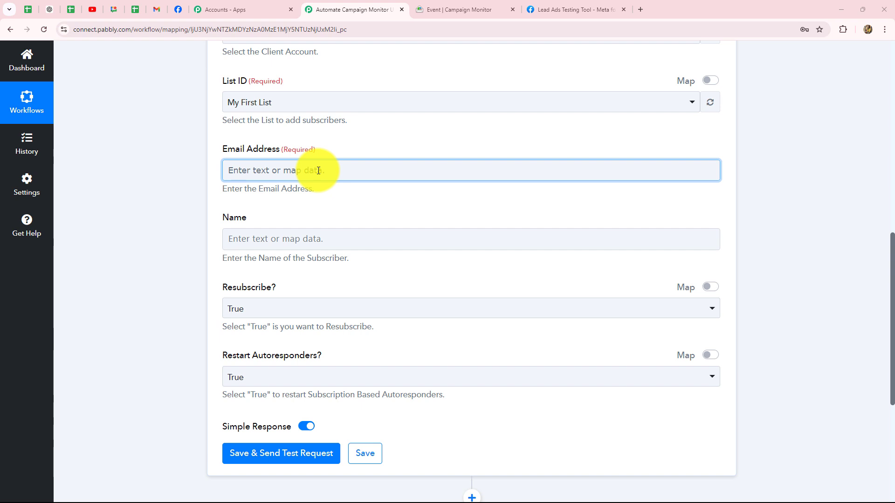
# Map Email Address to the Facebook Lead Ads Res4 Email field.
pyautogui.click(318, 171)
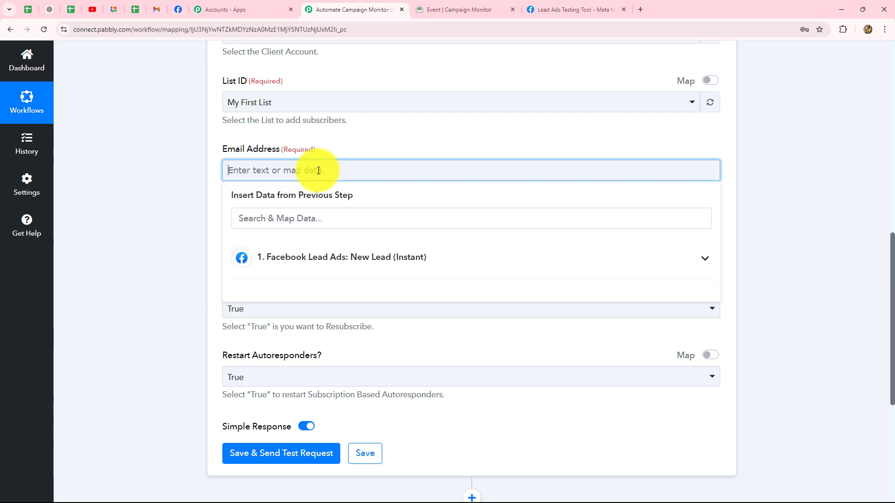
pyautogui.click(312, 263)
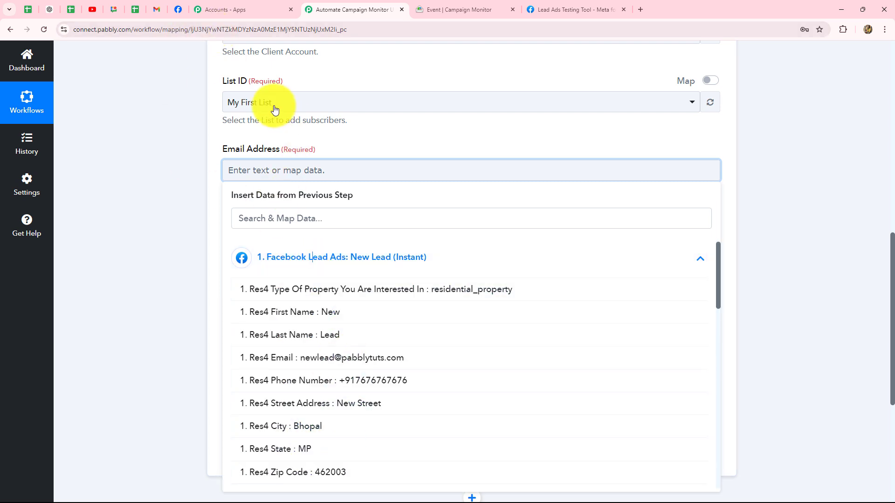
pyautogui.click(315, 366)
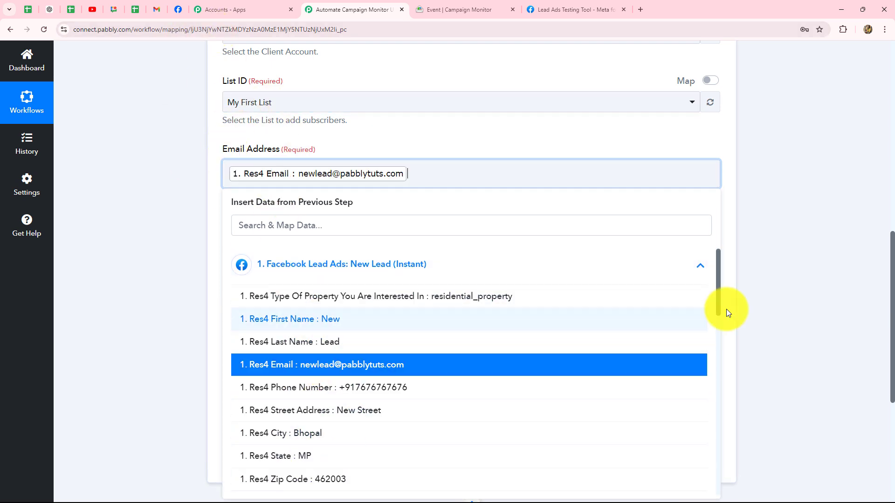
pyautogui.click(843, 278)
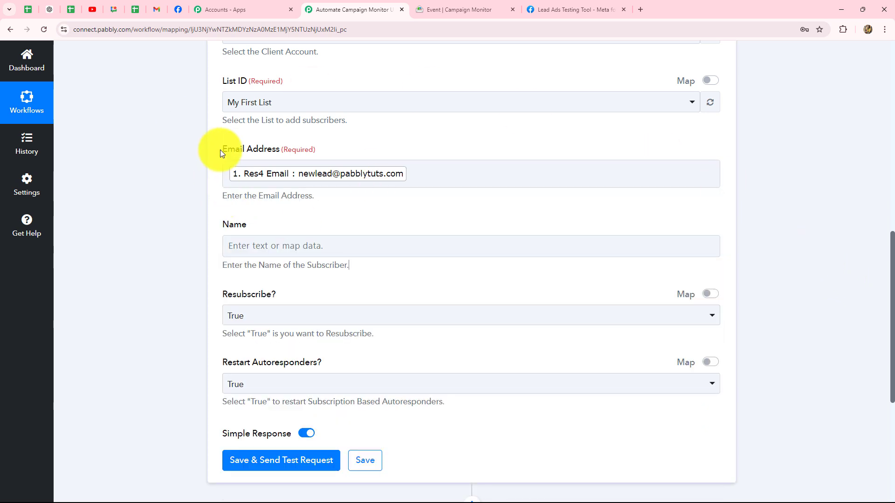
pyautogui.click(417, 179)
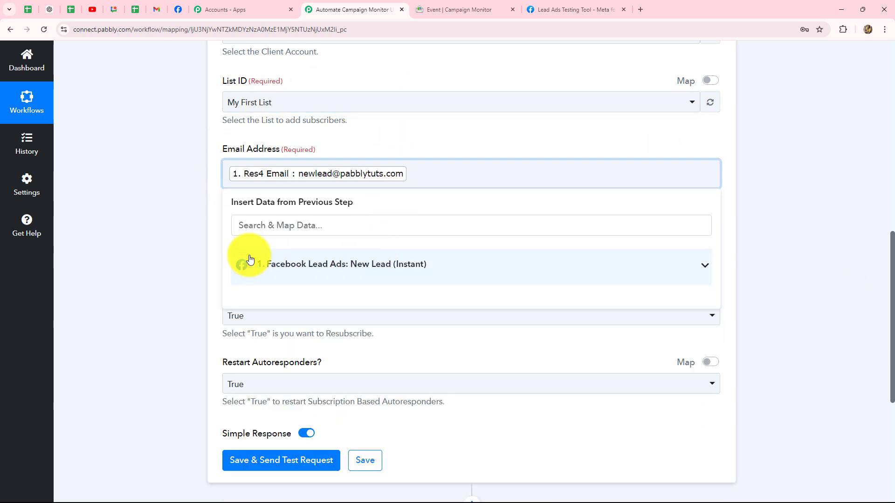
pyautogui.click(184, 191)
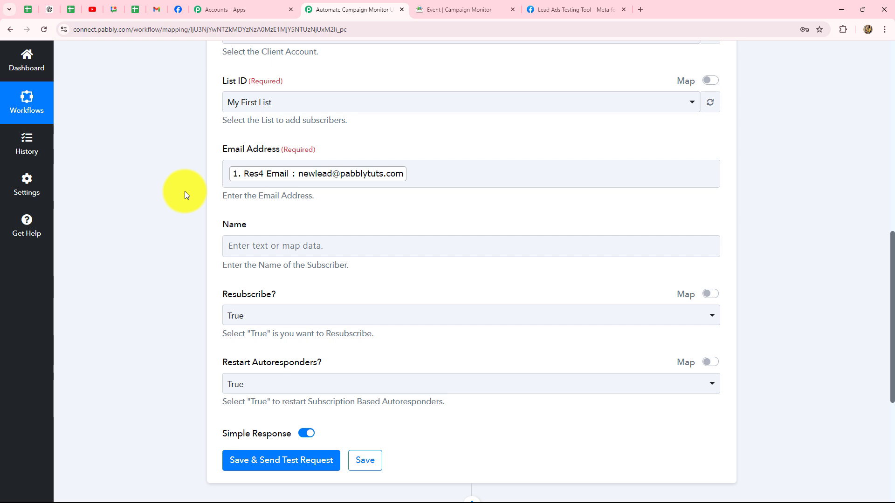
pyautogui.scroll(-3, 280, 219)
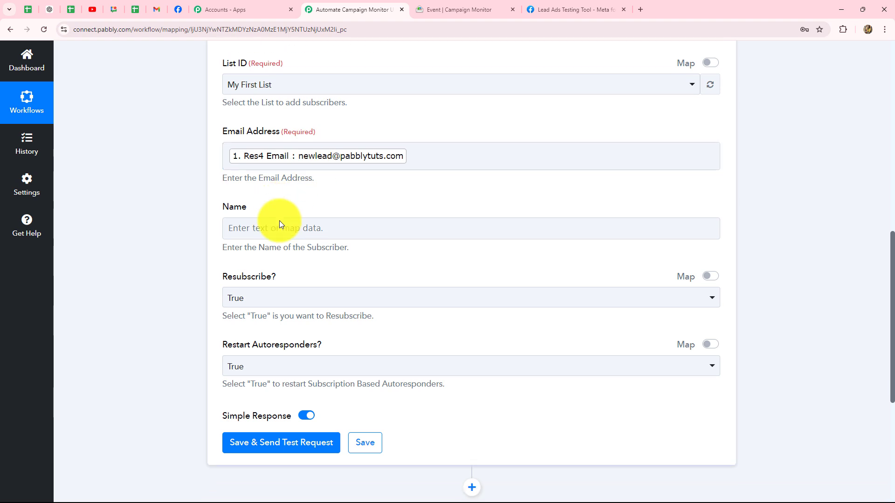
# Fill Name with the lead's Res4 First Name and Res4 Last Name.
pyautogui.click(301, 106)
pyautogui.click(301, 193)
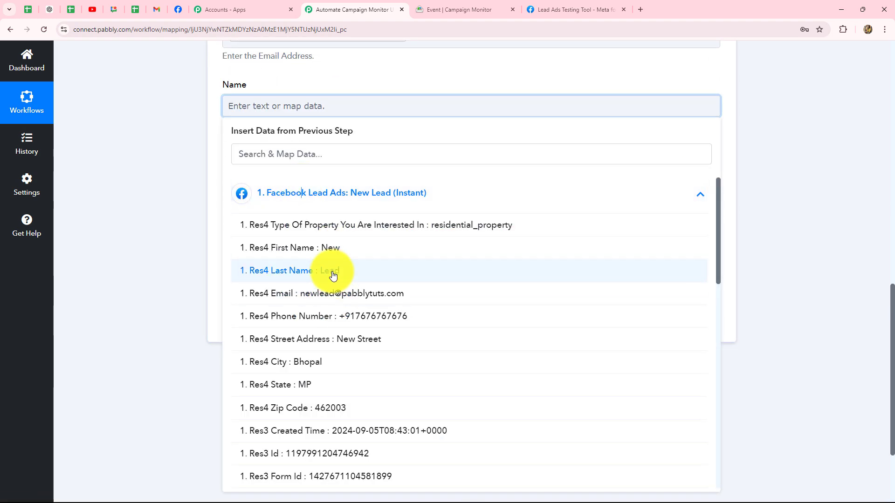
pyautogui.click(336, 252)
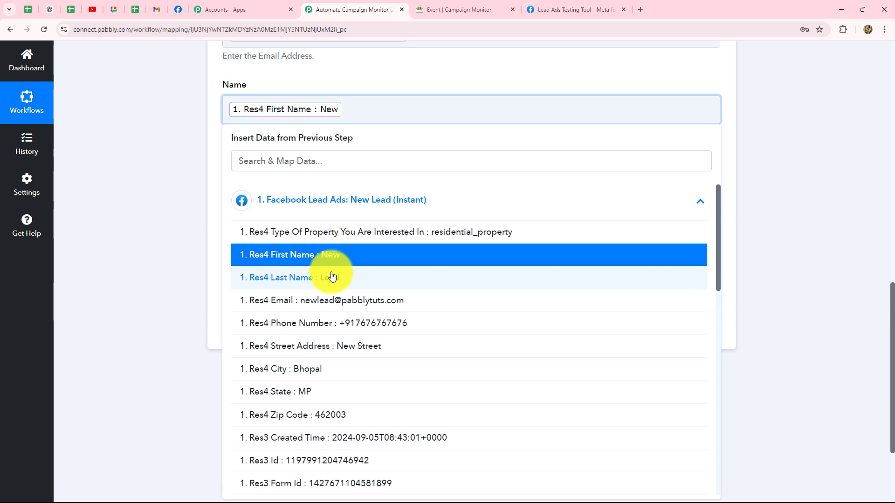
pyautogui.click(331, 277)
pyautogui.click(152, 243)
pyautogui.scroll(3, 151, 242)
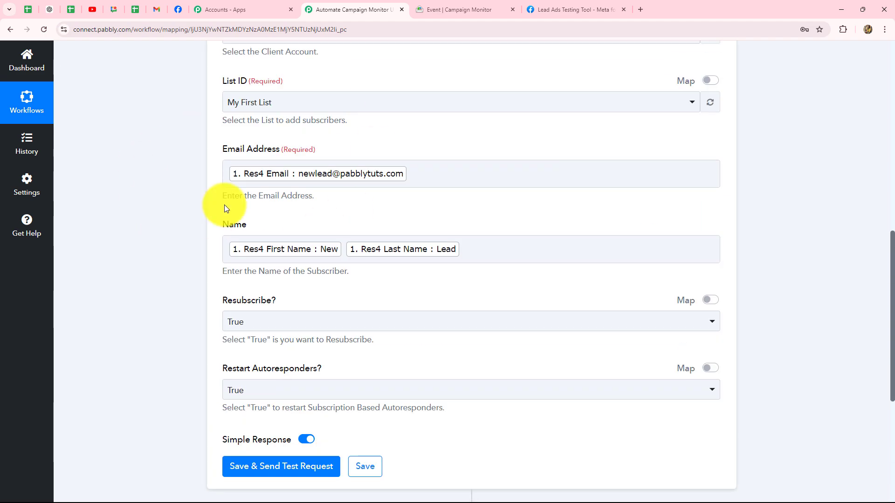
pyautogui.scroll(-3, 567, 286)
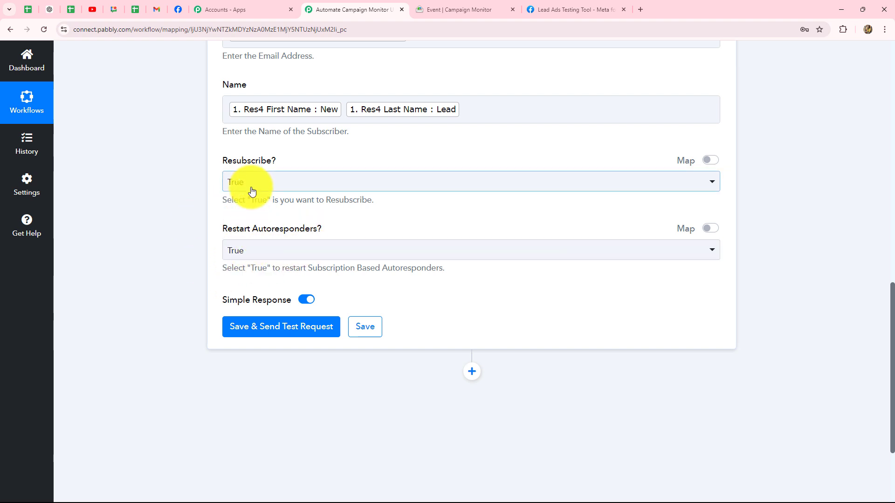
# Save the Add Subscriber action, send a test request, then view the Campaign Monitor lists.
pyautogui.click(282, 327)
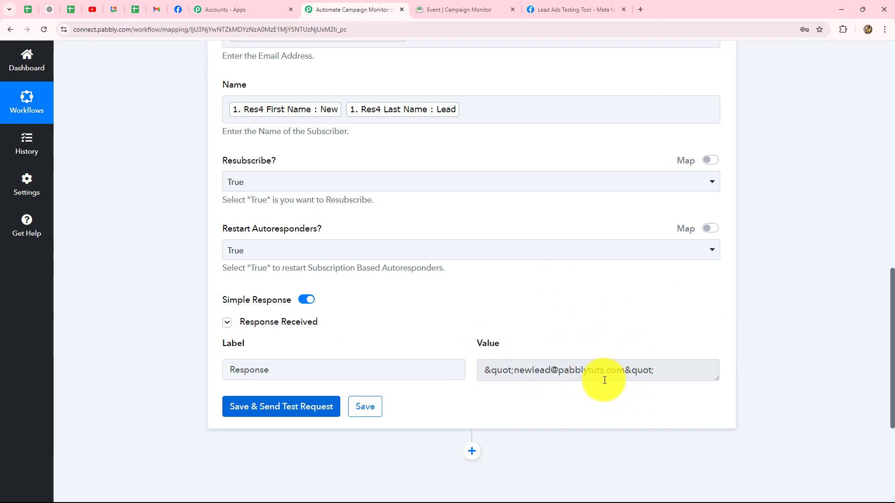
pyautogui.click(470, 5)
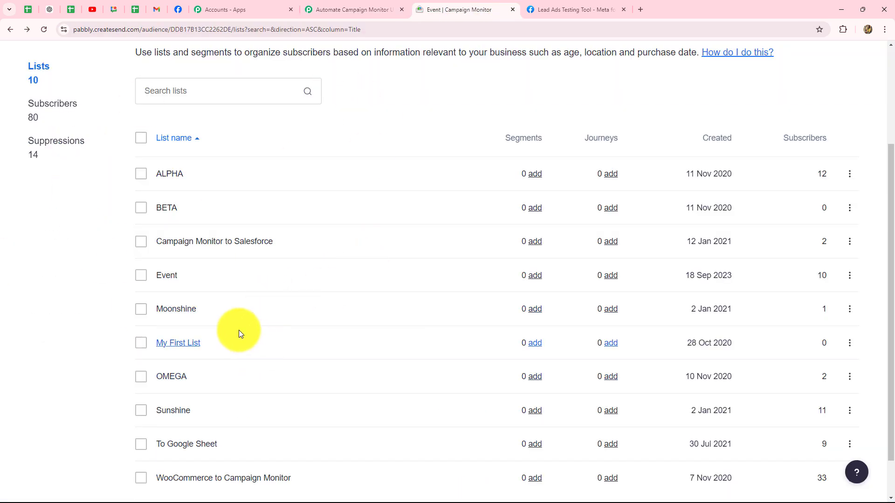
# Confirm the test lead appears in My First List's subscribers, then return to the Pabbly workflow.
pyautogui.click(176, 345)
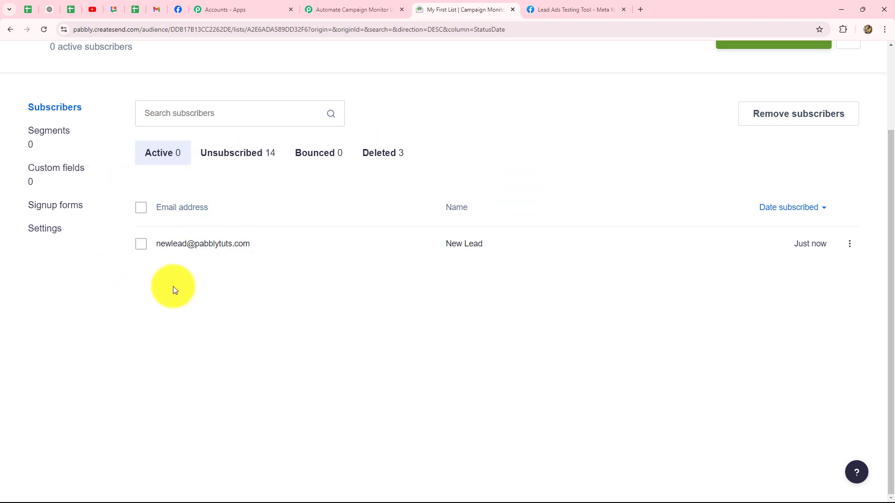
pyautogui.click(345, 9)
pyautogui.scroll(10, 833, 247)
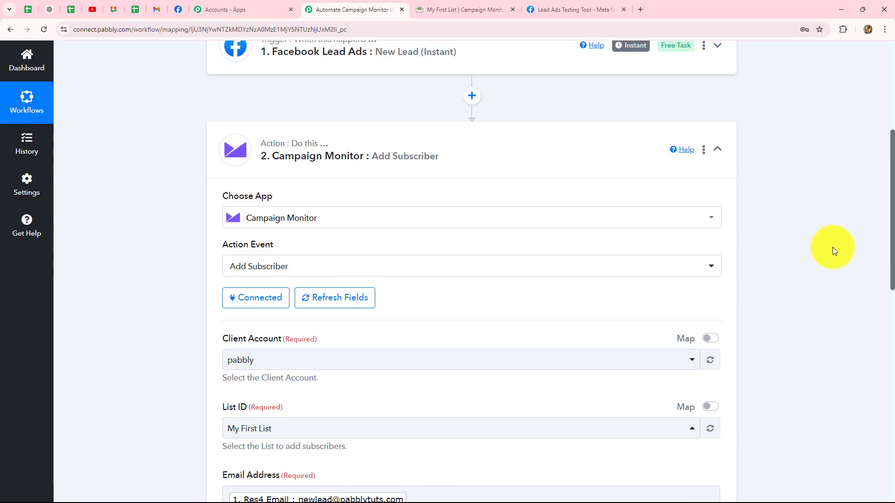
# Collapse the Campaign Monitor Add Subscriber step and return to the workflow's top.
pyautogui.click(717, 149)
pyautogui.scroll(4, 794, 268)
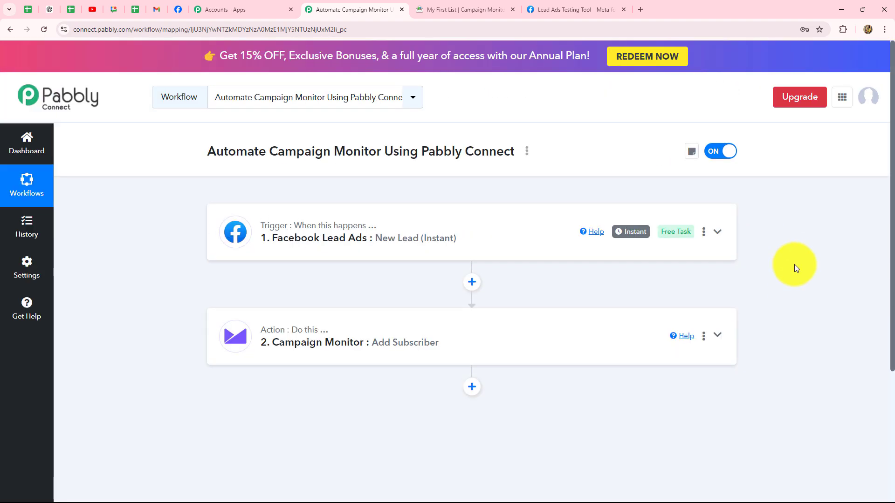